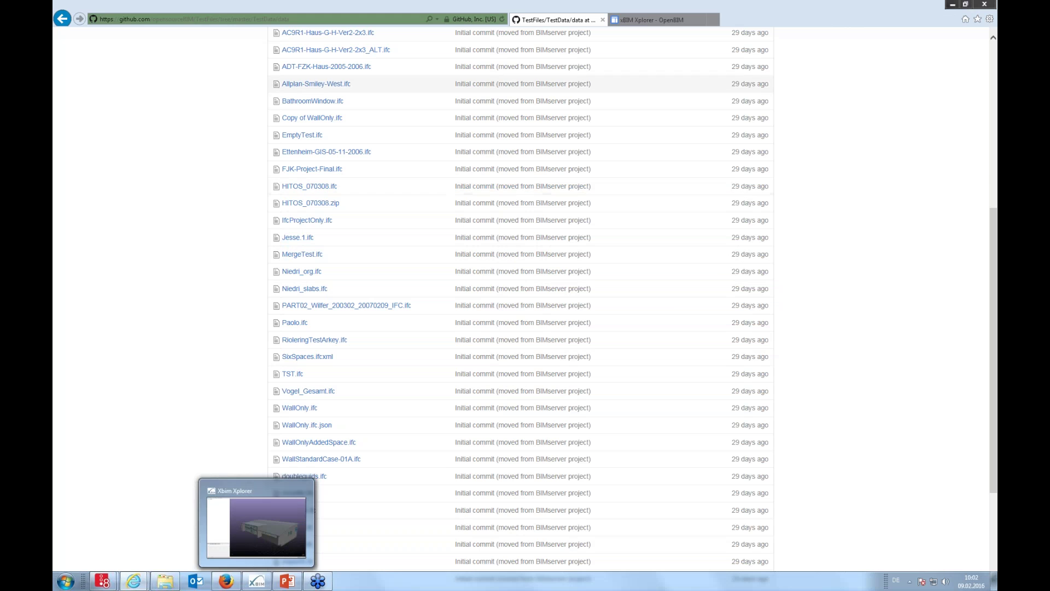
View the xBIM Xplorer page on the OpenBIM website, then switch to the Xbim Xplorer program with the building model
{"action": "left_click", "coordinate": [647, 20]}
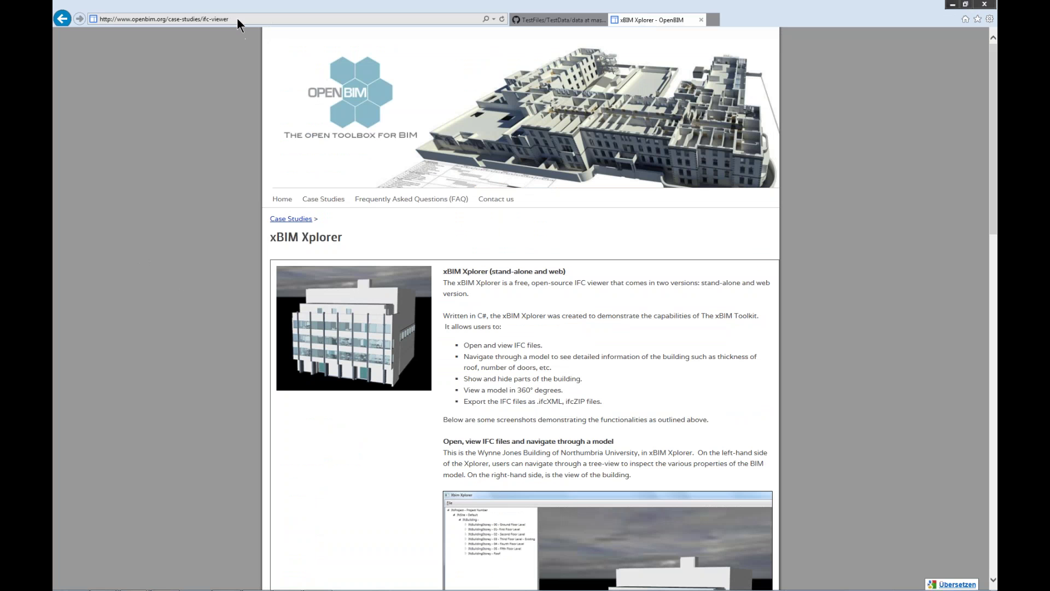
{"action": "mouse_move", "coordinate": [257, 588]}
{"action": "left_click", "coordinate": [275, 538]}
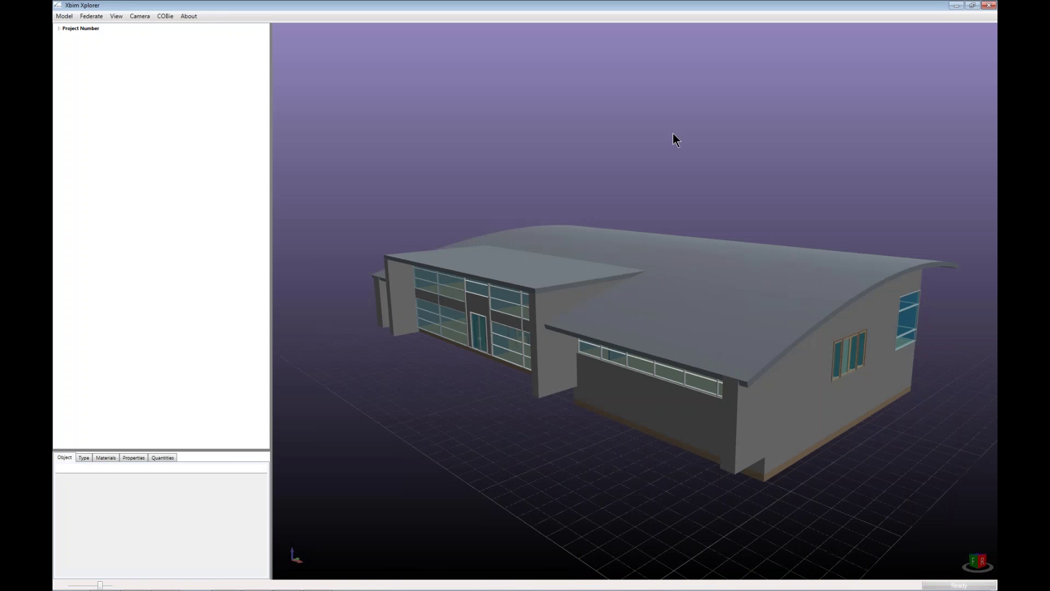
Examine the building model in 3D from several sides and close up at the glazed front entrance
{"action": "left_click_drag", "start_coordinate": [481, 237], "coordinate": [580, 216]}
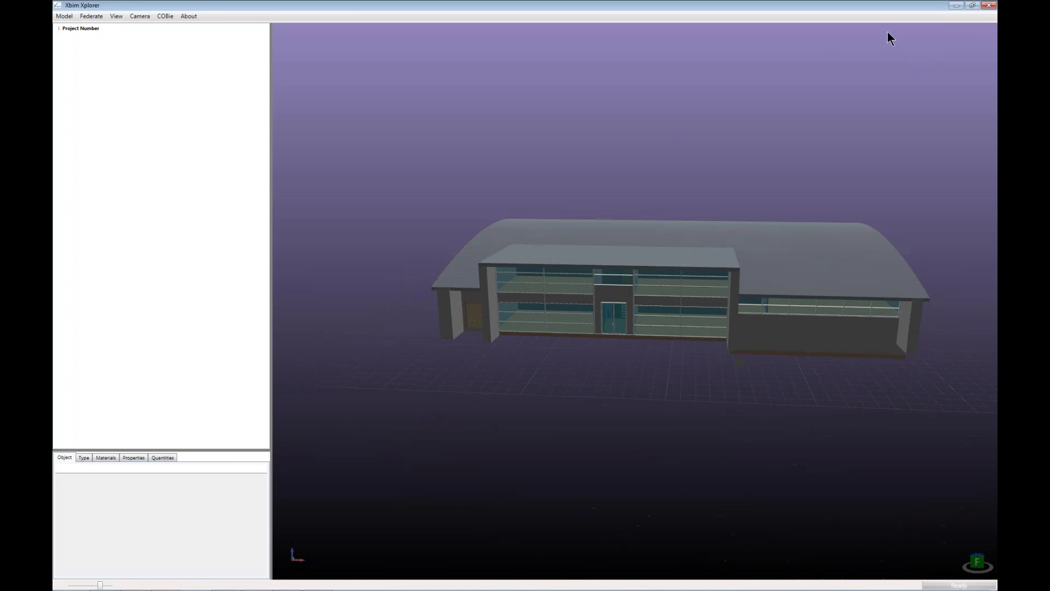
{"action": "left_click_drag", "start_coordinate": [674, 229], "coordinate": [541, 218]}
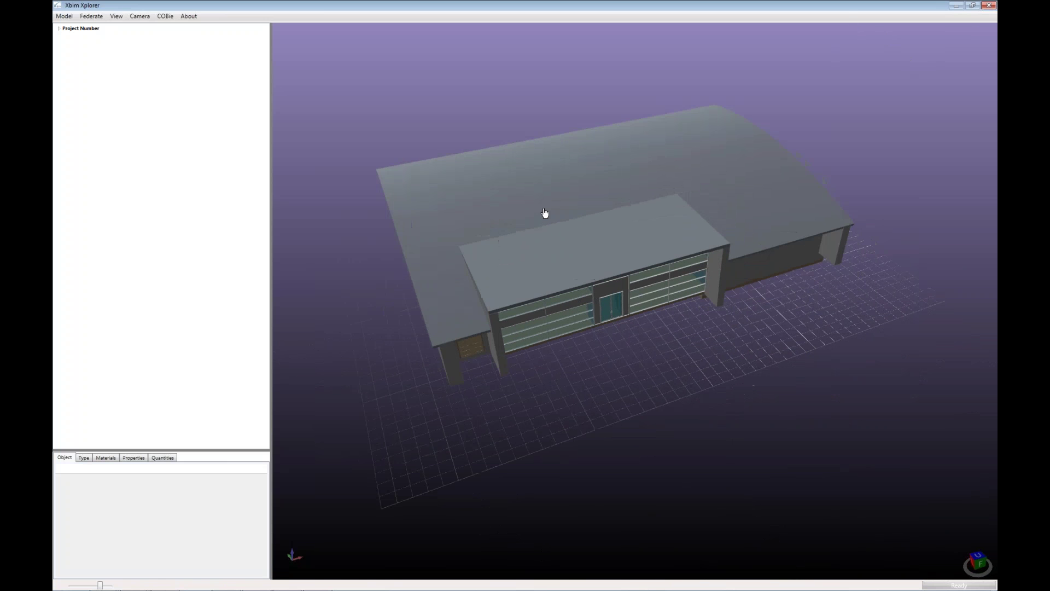
{"action": "left_click_drag", "start_coordinate": [489, 338], "coordinate": [481, 296]}
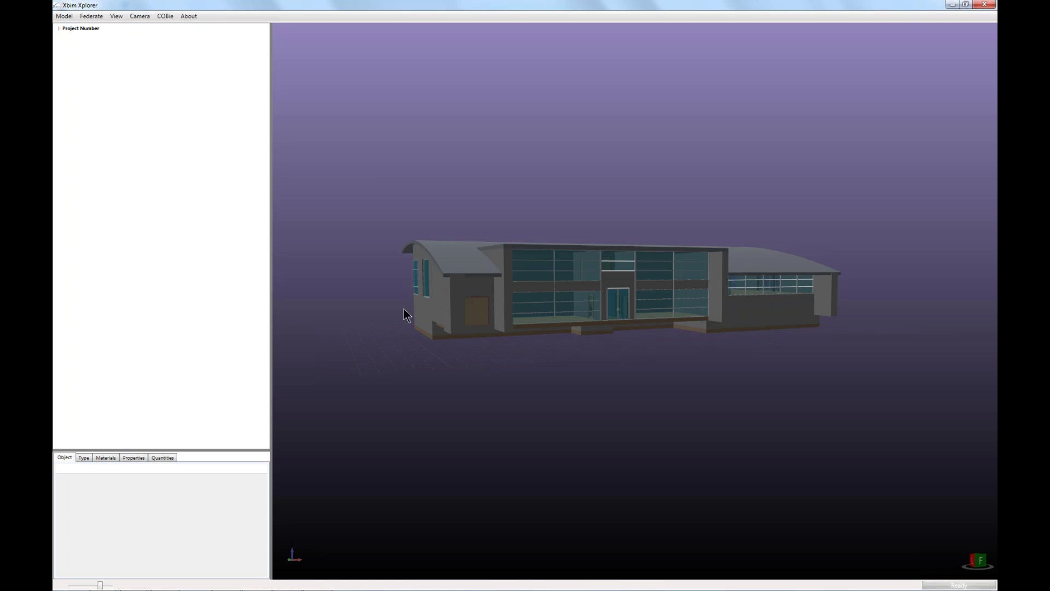
{"action": "left_click_drag", "start_coordinate": [421, 310], "coordinate": [534, 319]}
{"action": "mouse_move", "coordinate": [428, 295]}
{"action": "left_mouse_down"}
{"action": "mouse_move", "coordinate": [587, 307]}
{"action": "mouse_move", "coordinate": [665, 350]}
{"action": "mouse_move", "coordinate": [668, 331]}
{"action": "mouse_move", "coordinate": [494, 327]}
{"action": "mouse_move", "coordinate": [538, 374]}
{"action": "mouse_move", "coordinate": [516, 356]}
{"action": "mouse_move", "coordinate": [483, 356]}
{"action": "mouse_move", "coordinate": [547, 350]}
{"action": "left_mouse_up"}
{"action": "scroll", "coordinate": [665, 350], "scroll_direction": "up", "scroll_amount": 2}
{"action": "scroll", "coordinate": [485, 347], "scroll_direction": "up", "scroll_amount": 2}
{"action": "scroll", "coordinate": [754, 430], "scroll_direction": "up", "scroll_amount": 5}
{"action": "left_click_drag", "start_coordinate": [755, 430], "coordinate": [844, 499]}
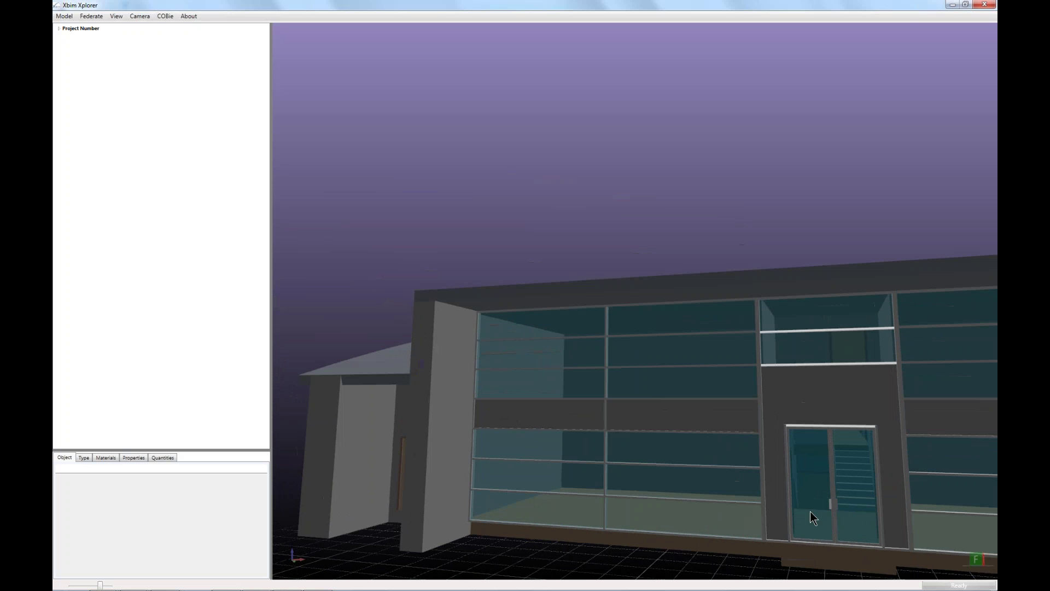
Examine the building's rear stairwell, roof and side walls, and return to an overall view of the glazed front
{"action": "scroll", "coordinate": [822, 505], "scroll_direction": "down", "scroll_amount": 5}
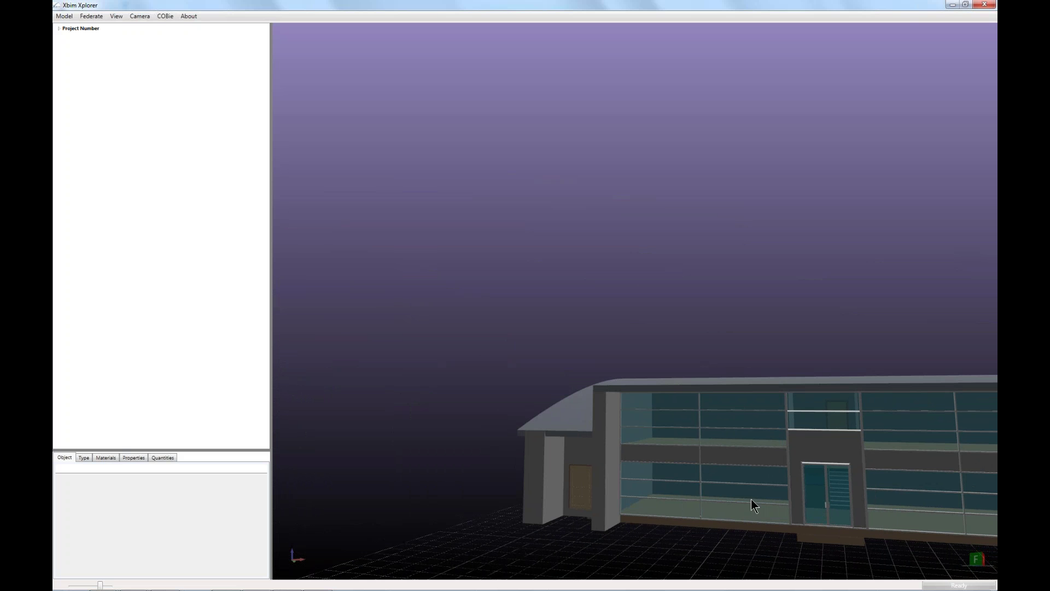
{"action": "mouse_move", "coordinate": [681, 435]}
{"action": "left_mouse_down"}
{"action": "mouse_move", "coordinate": [713, 464]}
{"action": "mouse_move", "coordinate": [615, 462]}
{"action": "mouse_move", "coordinate": [714, 457]}
{"action": "mouse_move", "coordinate": [678, 458]}
{"action": "left_mouse_up"}
{"action": "scroll", "coordinate": [573, 440], "scroll_direction": "down", "scroll_amount": 10}
{"action": "scroll", "coordinate": [571, 434], "scroll_direction": "up", "scroll_amount": 5}
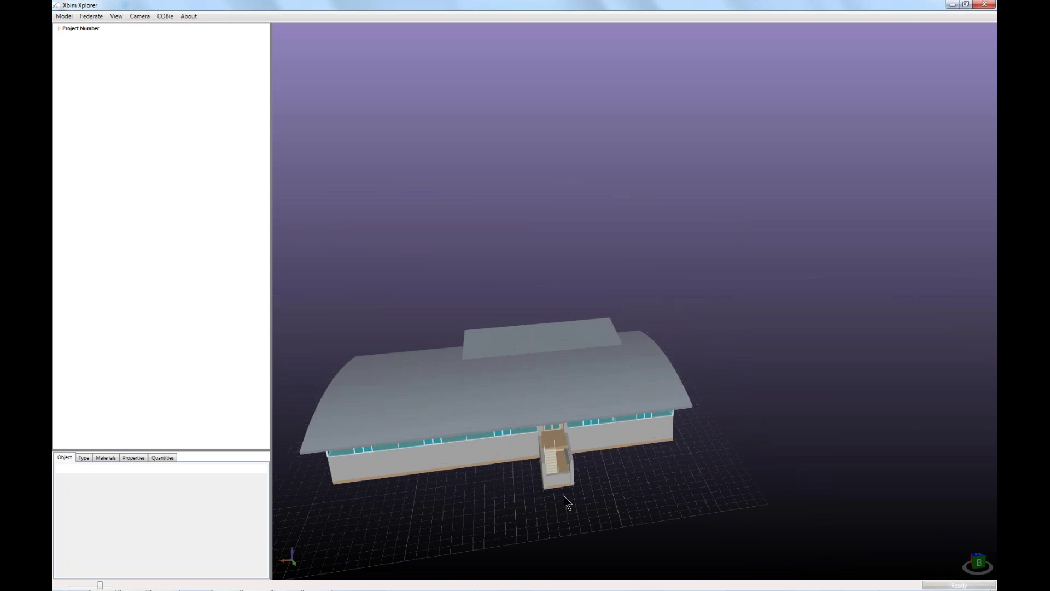
{"action": "scroll", "coordinate": [566, 492], "scroll_direction": "up", "scroll_amount": 3}
{"action": "left_click_drag", "start_coordinate": [572, 497], "coordinate": [694, 469]}
{"action": "scroll", "coordinate": [631, 354], "scroll_direction": "down", "scroll_amount": 5}
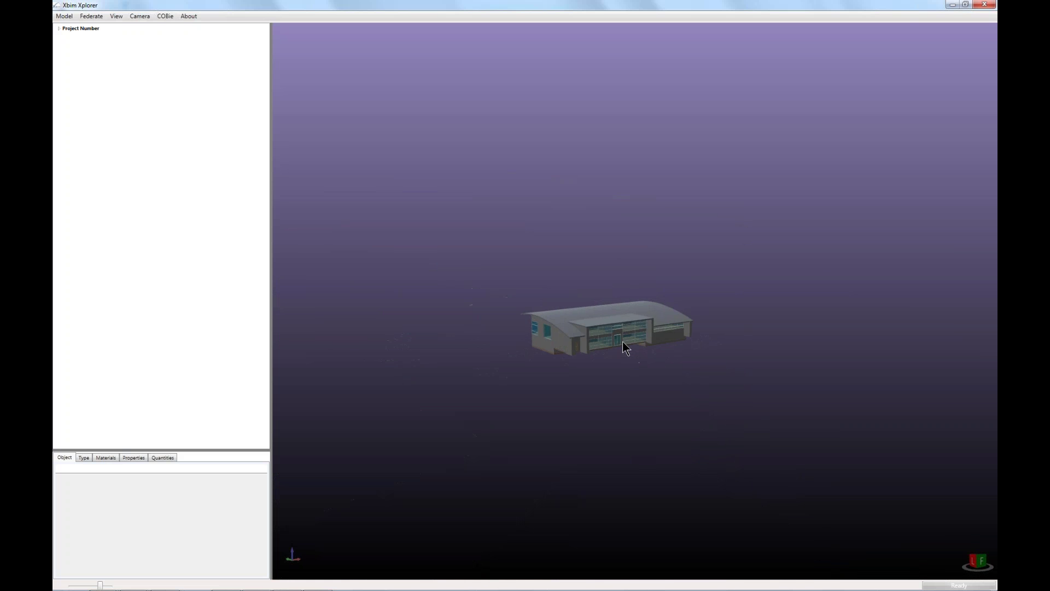
{"action": "scroll", "coordinate": [631, 355], "scroll_direction": "up", "scroll_amount": 5}
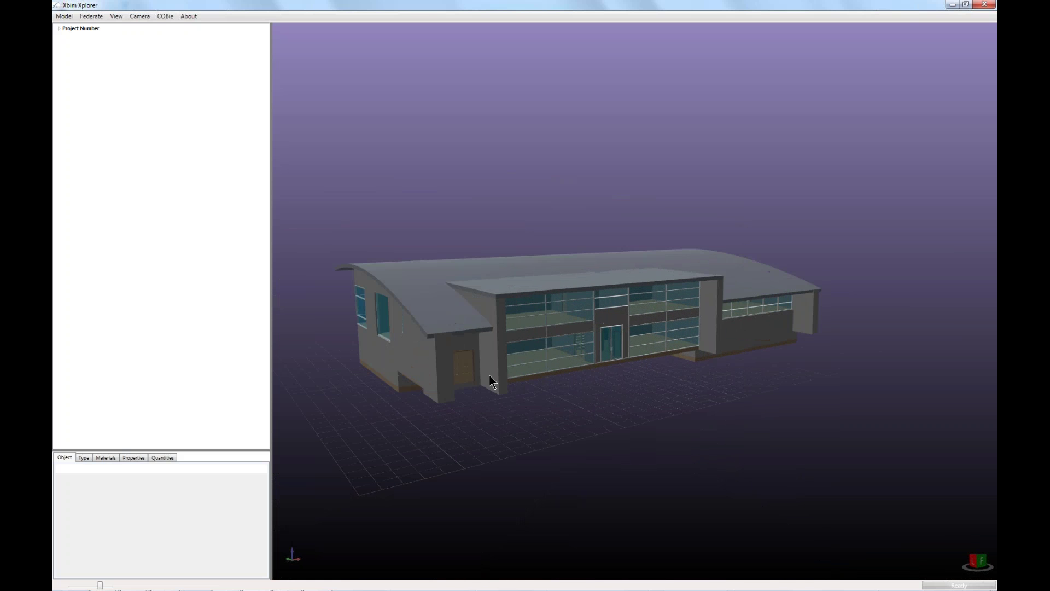
{"action": "left_click_drag", "start_coordinate": [629, 323], "coordinate": [487, 370]}
{"action": "scroll", "coordinate": [487, 372], "scroll_direction": "up", "scroll_amount": 5}
{"action": "left_click_drag", "start_coordinate": [329, 365], "coordinate": [485, 363]}
{"action": "scroll", "coordinate": [645, 372], "scroll_direction": "down", "scroll_amount": 3}
{"action": "left_click_drag", "start_coordinate": [795, 377], "coordinate": [731, 375]}
{"action": "scroll", "coordinate": [731, 375], "scroll_direction": "up", "scroll_amount": 3}
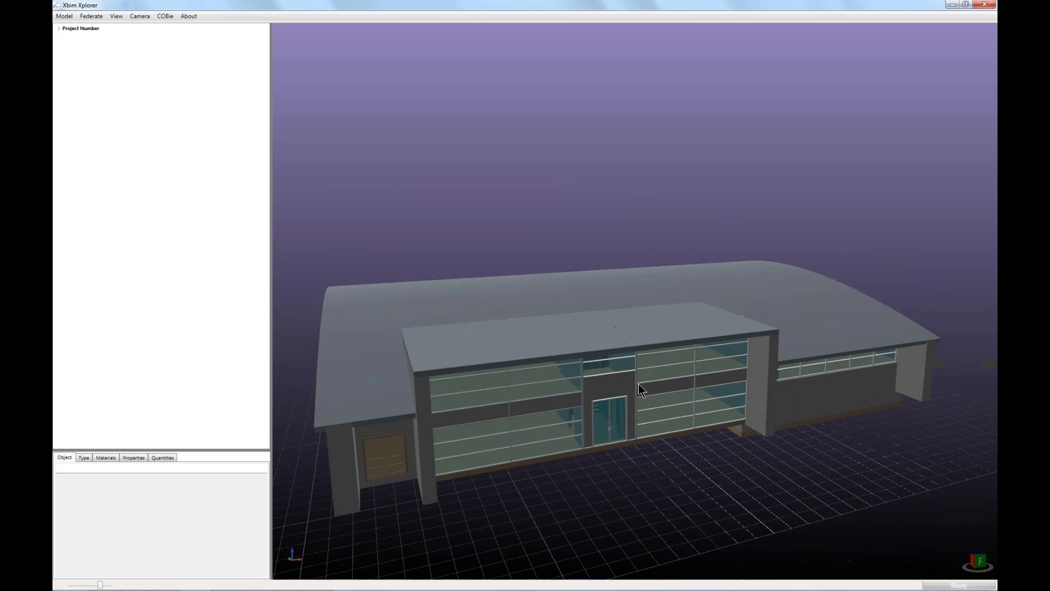
{"action": "scroll", "coordinate": [636, 379], "scroll_direction": "up", "scroll_amount": 5}
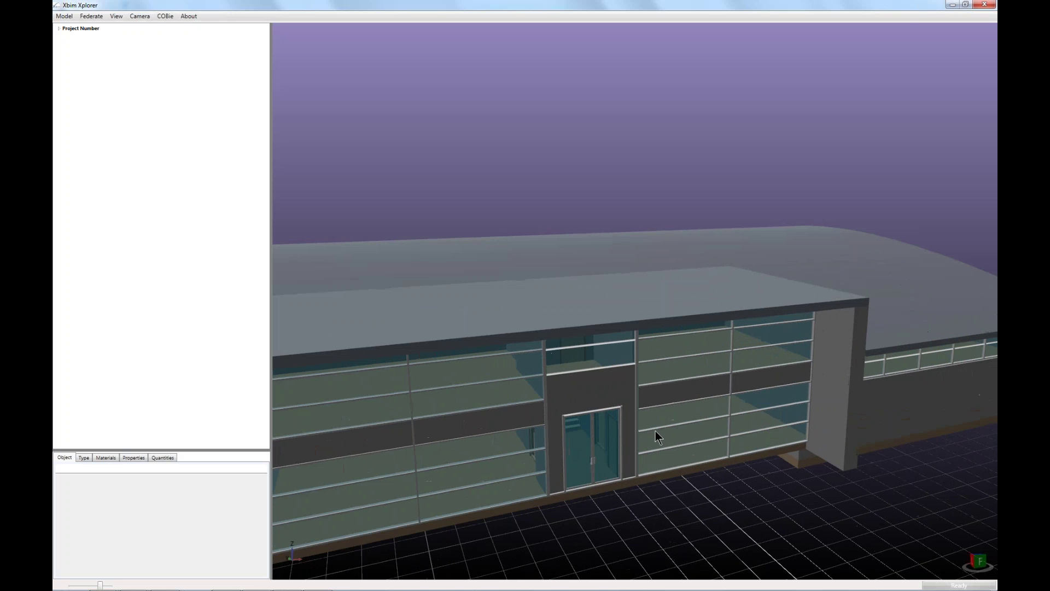
{"action": "scroll", "coordinate": [612, 344], "scroll_direction": "down", "scroll_amount": 5}
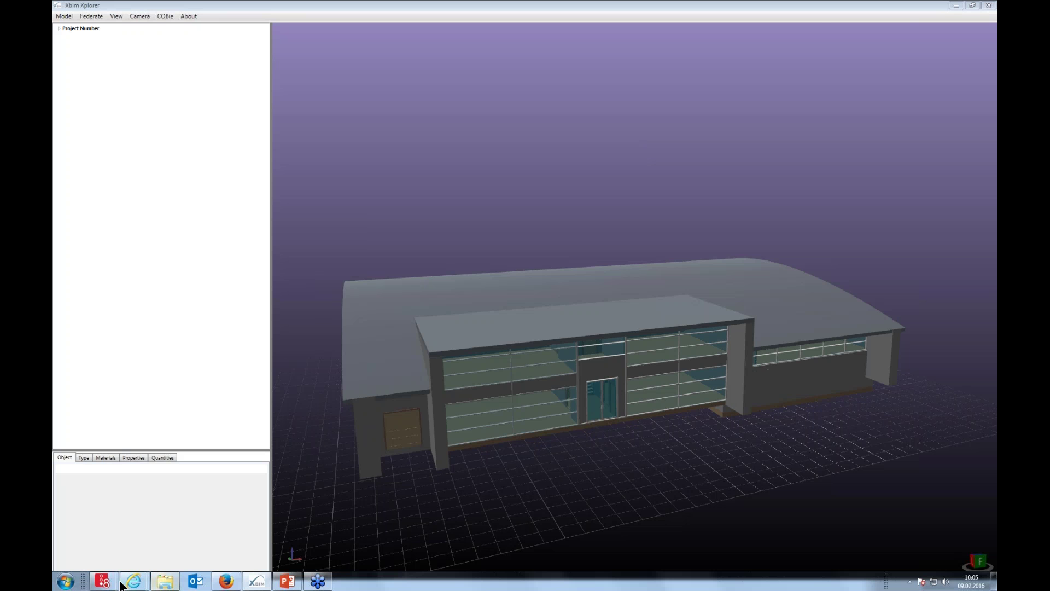
Switch to the PTV Vissim window with the BIM Import network and open the IFC Converter for Viswalk
{"action": "mouse_move", "coordinate": [103, 581]}
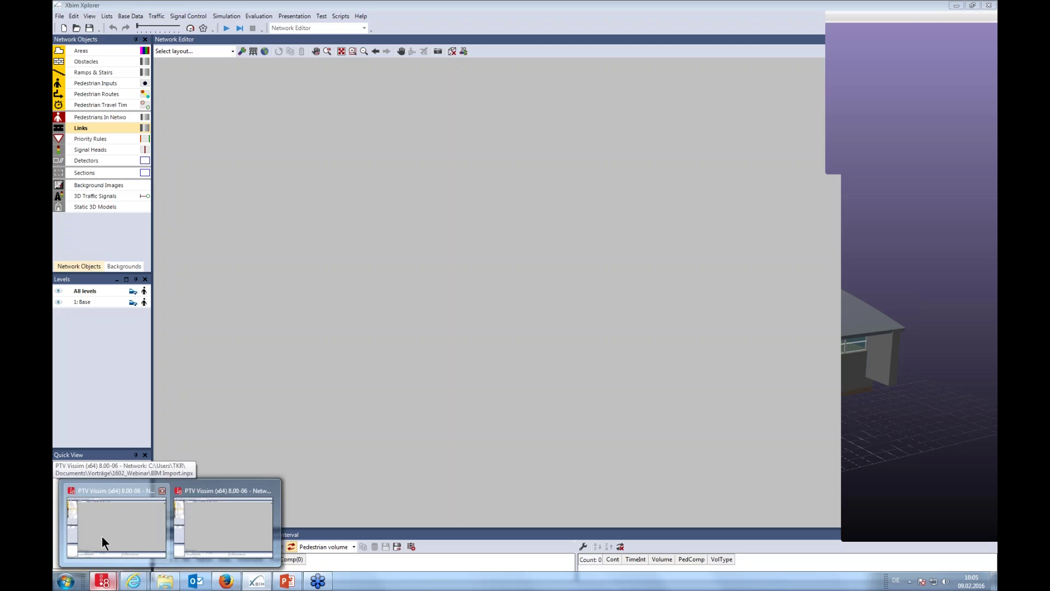
{"action": "left_click", "coordinate": [101, 536]}
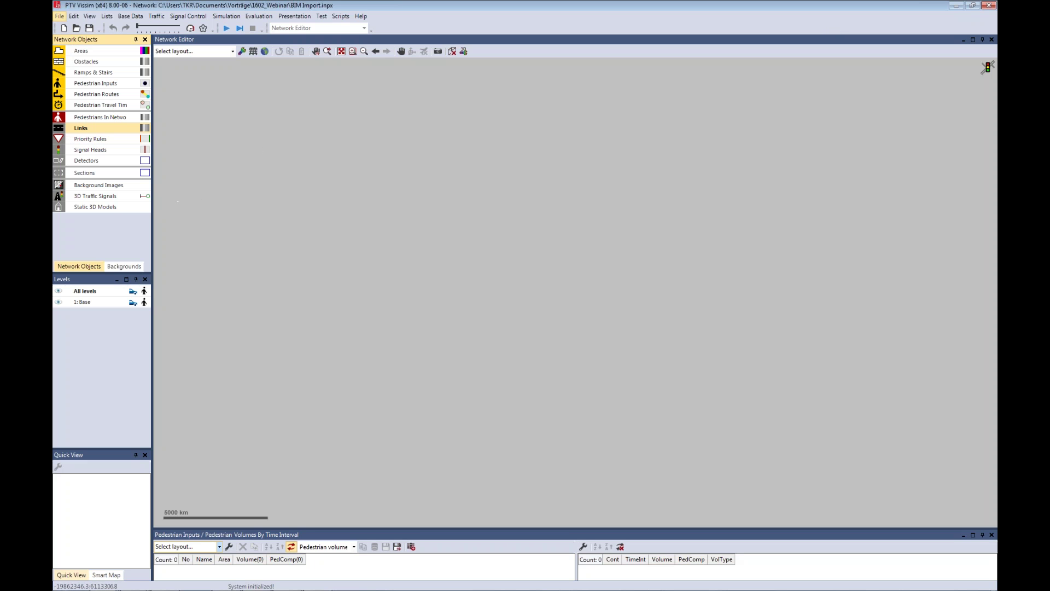
{"action": "left_click", "coordinate": [58, 15]}
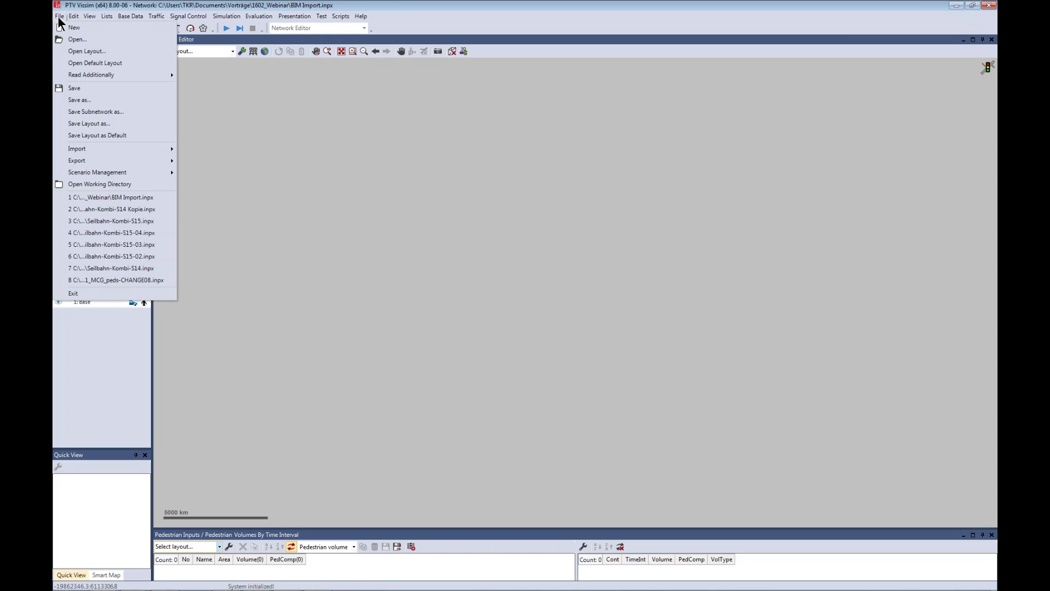
{"action": "mouse_move", "coordinate": [115, 149]}
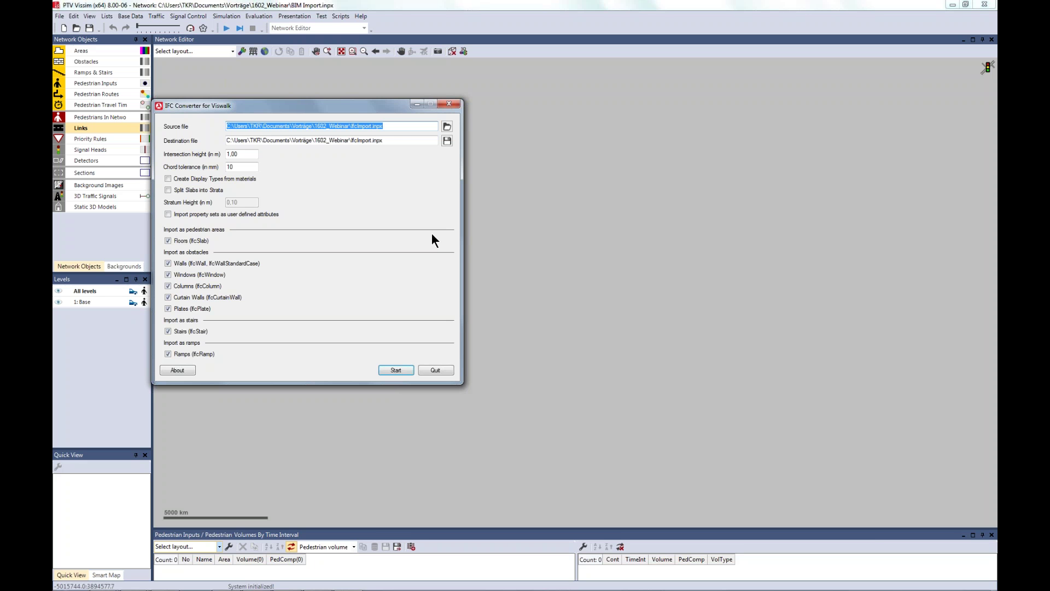
Choose Jesse.1.ifc as the converter's source file and name the destination file IfcImport-webinar.inpx
{"action": "left_click", "coordinate": [446, 127]}
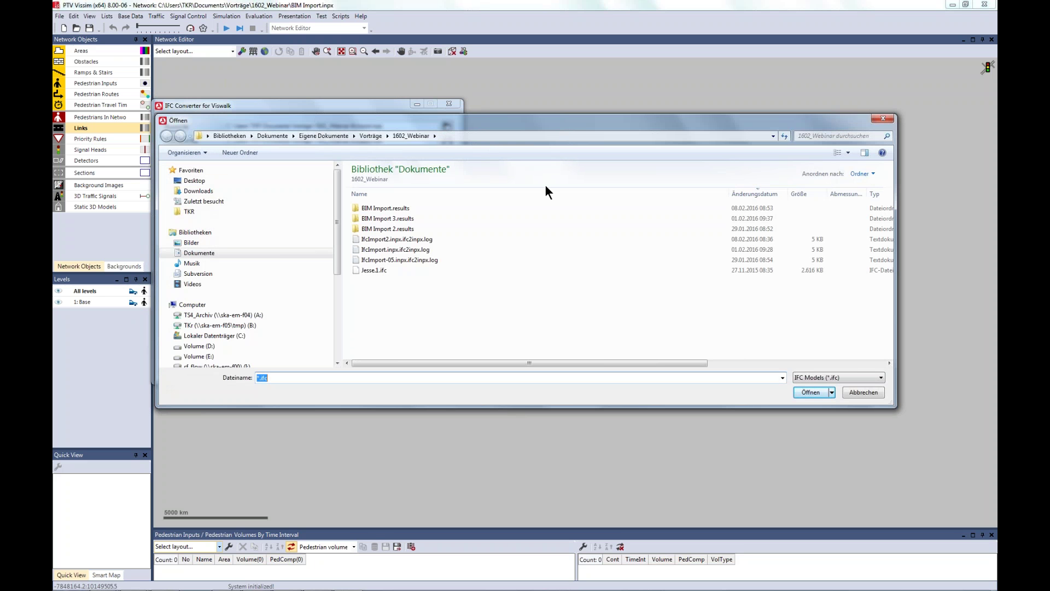
{"action": "left_click", "coordinate": [375, 270]}
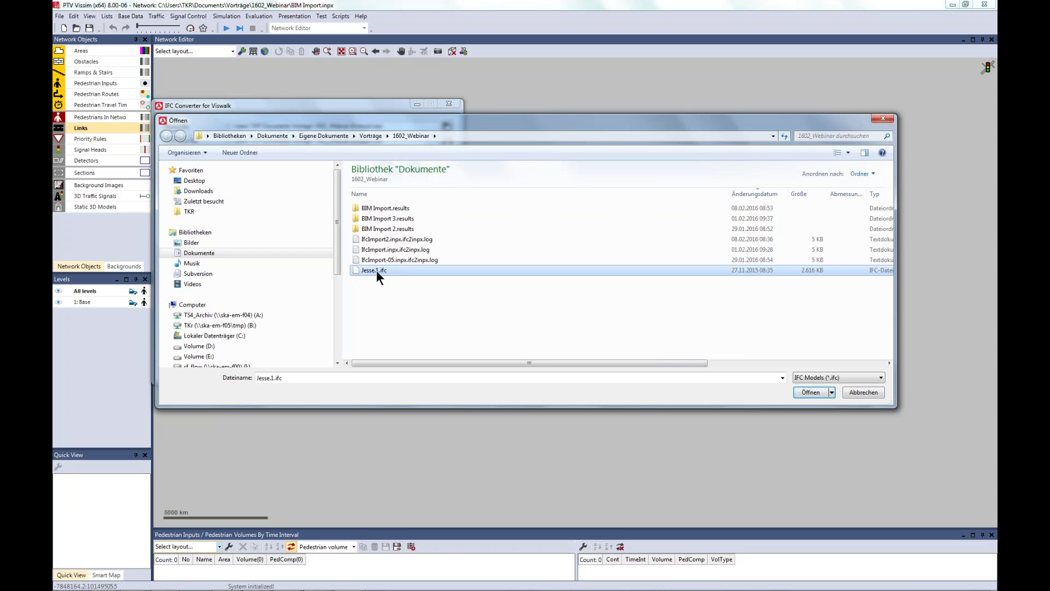
{"action": "left_click", "coordinate": [801, 393]}
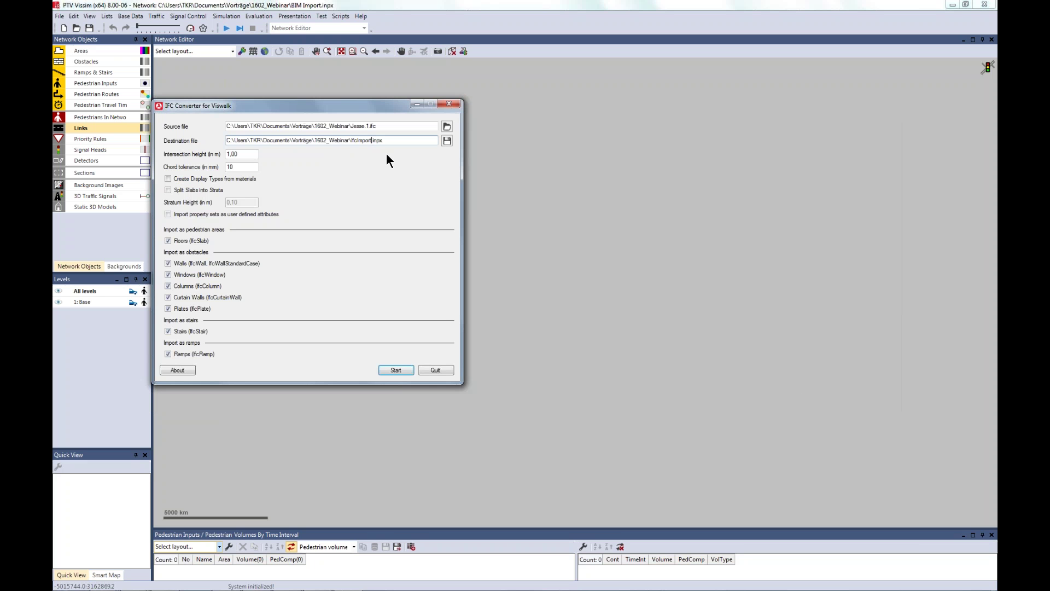
{"action": "type", "text": "-webinar"}
{"action": "left_click", "coordinate": [405, 141]}
Set the converter's intersection height to 0,50 m
{"action": "left_click", "coordinate": [242, 156]}
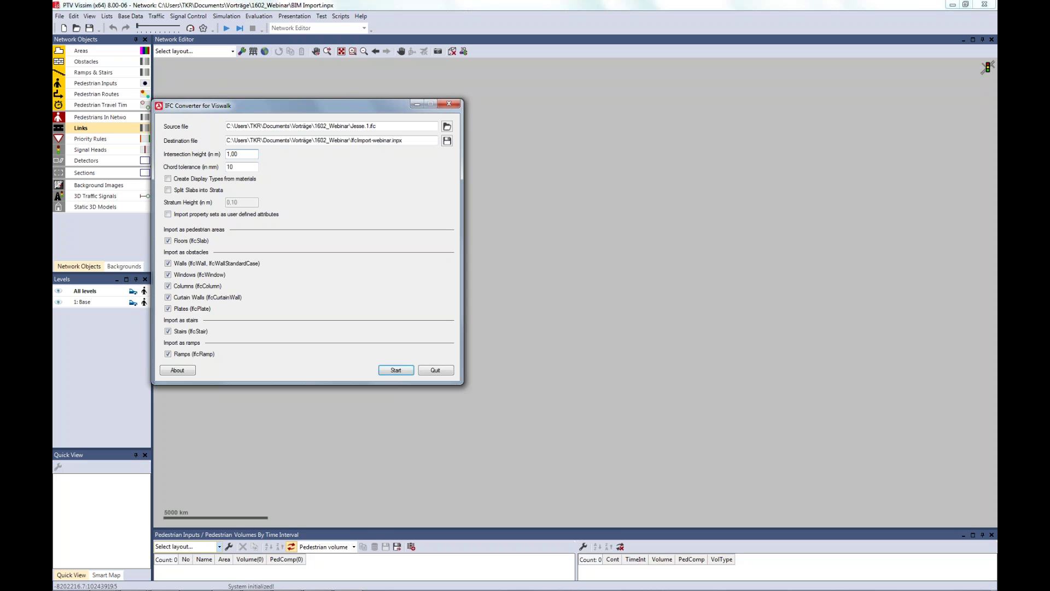
{"action": "left_click_drag", "start_coordinate": [250, 156], "coordinate": [161, 154]}
{"action": "type", "text": "0,5"}
{"action": "left_click", "coordinate": [241, 167]}
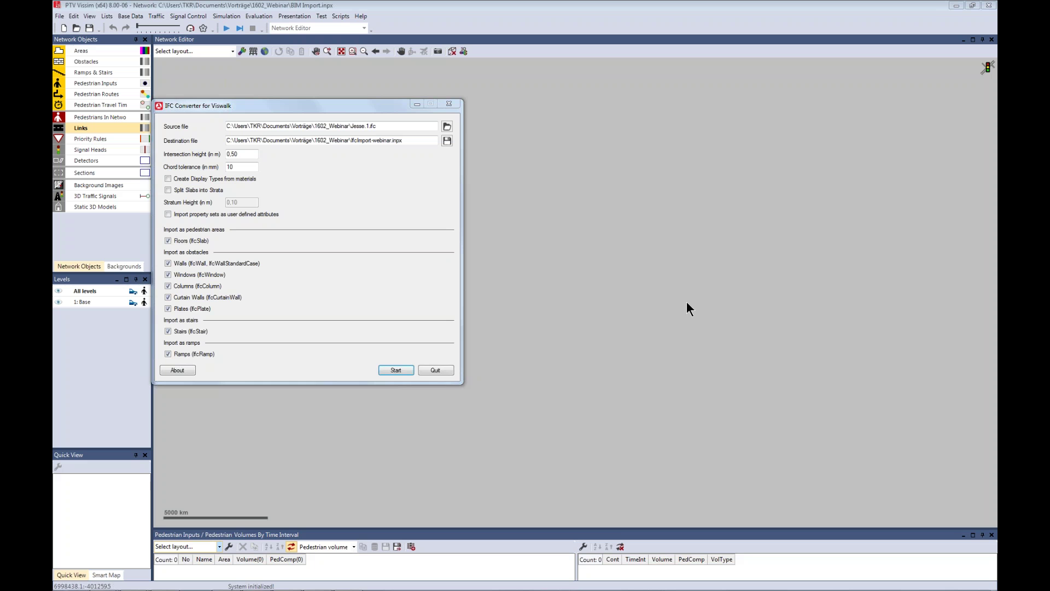
{"action": "left_click", "coordinate": [251, 167]}
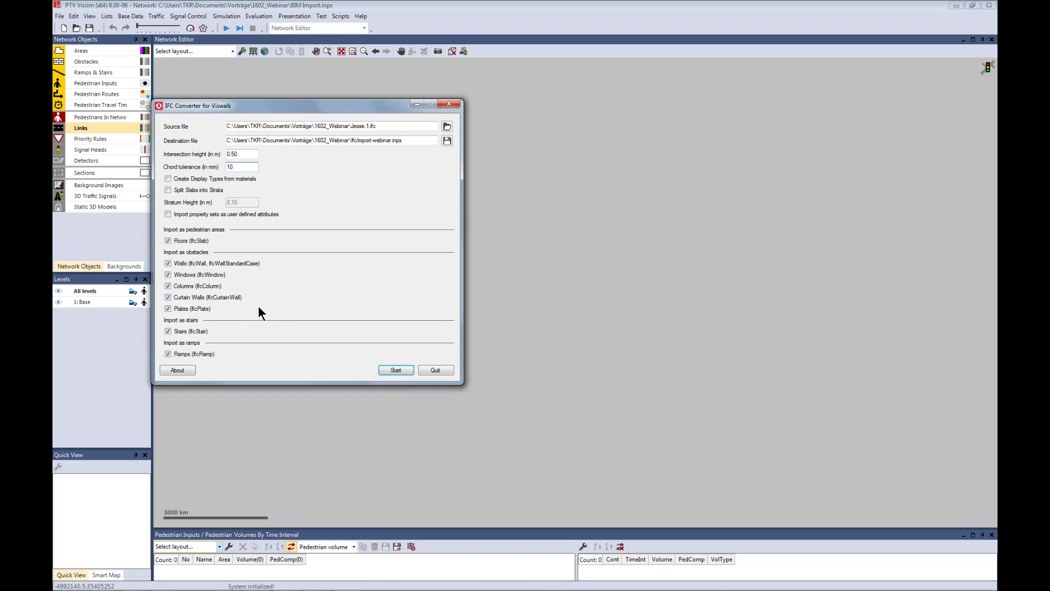
Convert the IFC model with the chosen settings and quit the converter
{"action": "left_click", "coordinate": [395, 370]}
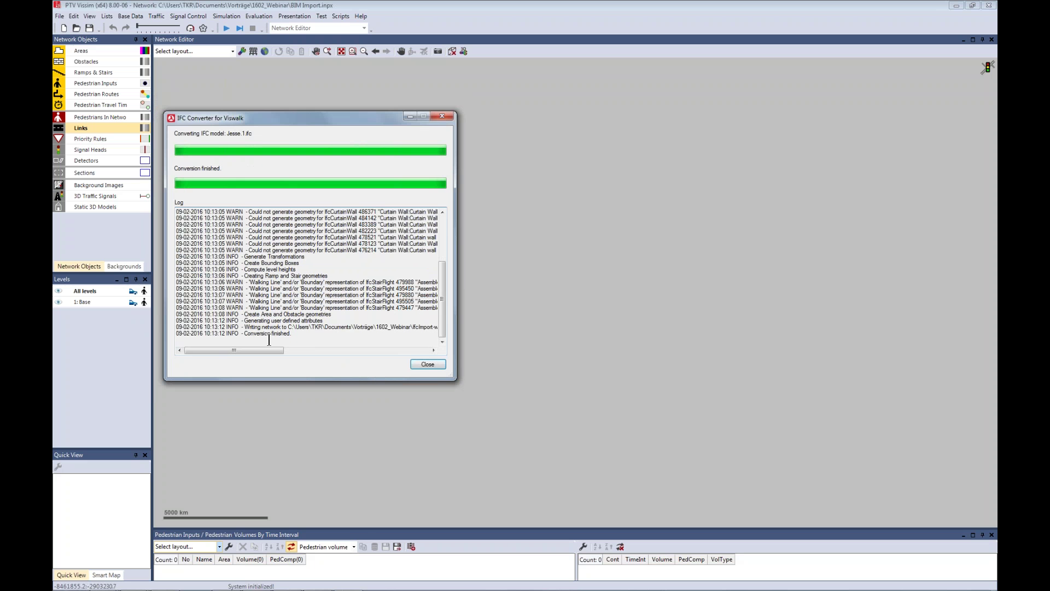
{"action": "left_click", "coordinate": [428, 364]}
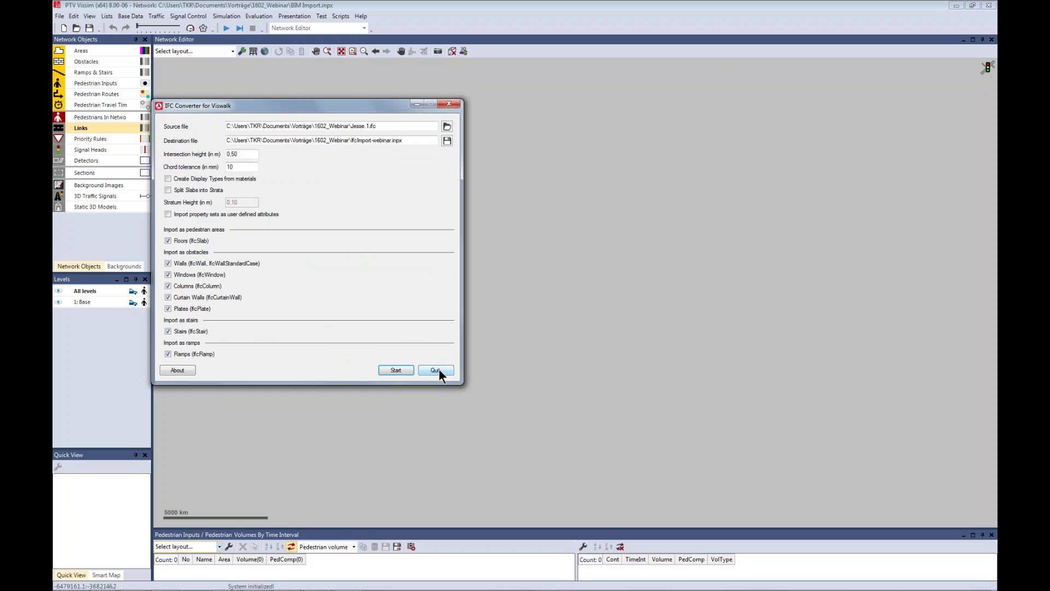
{"action": "left_click", "coordinate": [435, 371]}
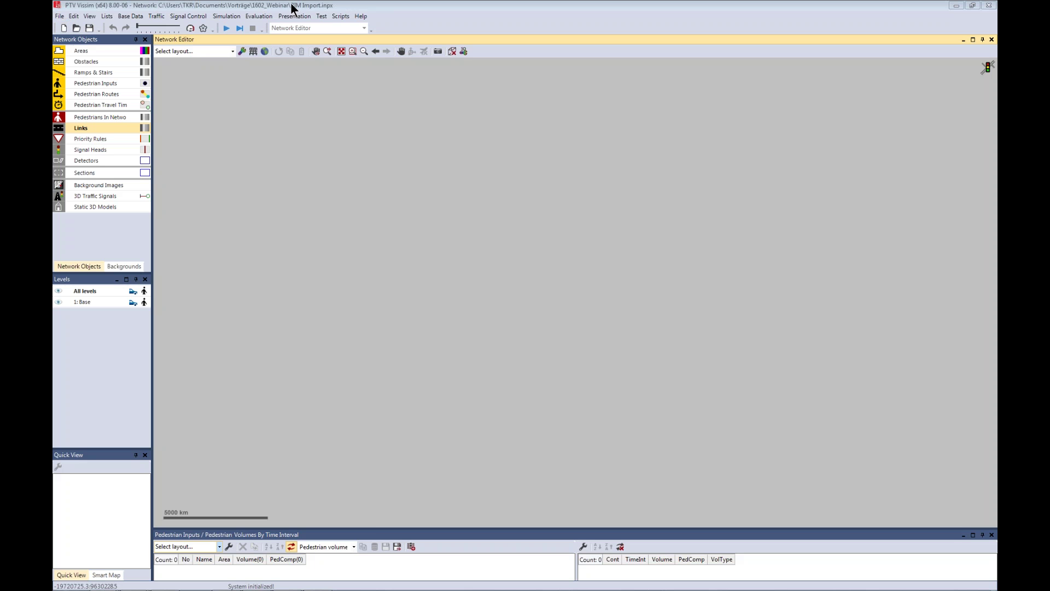
Read the network IfcImport-webinar.inpx additionally into the current network, keeping the default object and conflict settings
{"action": "left_click", "coordinate": [59, 16]}
{"action": "mouse_move", "coordinate": [91, 75]}
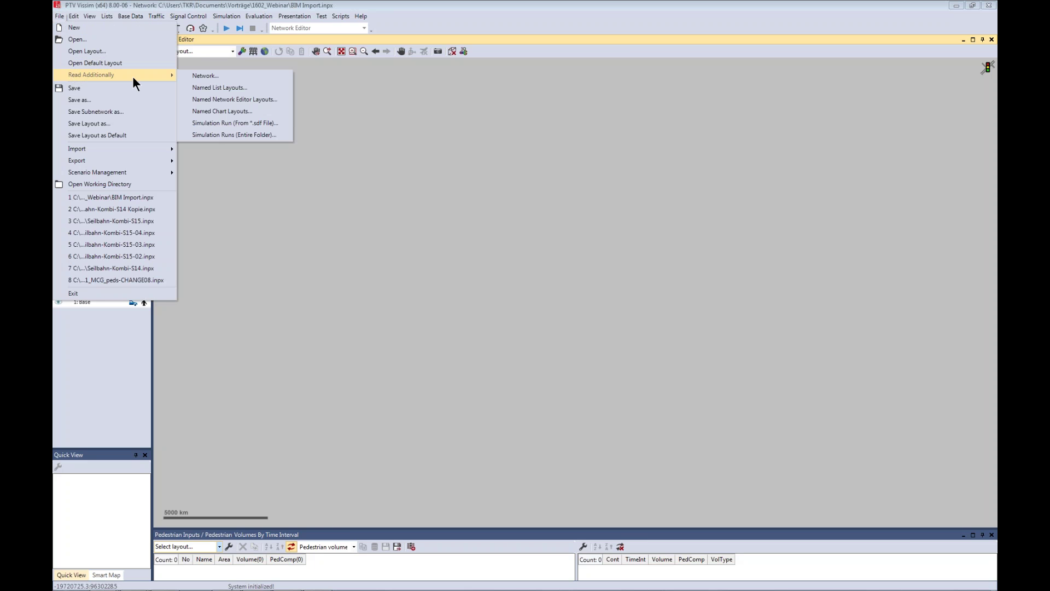
{"action": "left_click", "coordinate": [219, 75]}
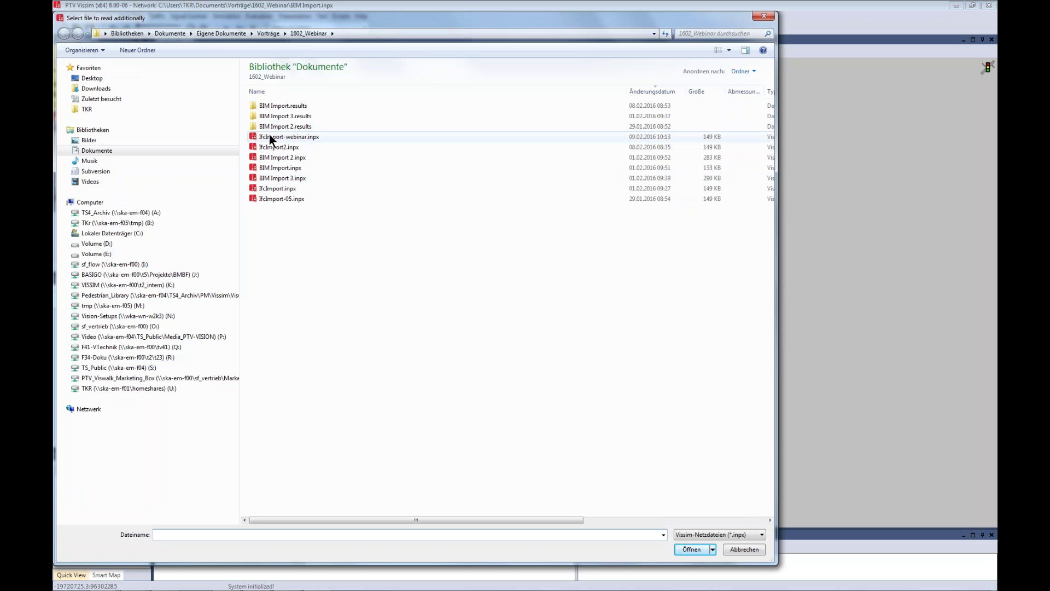
{"action": "left_click", "coordinate": [271, 137]}
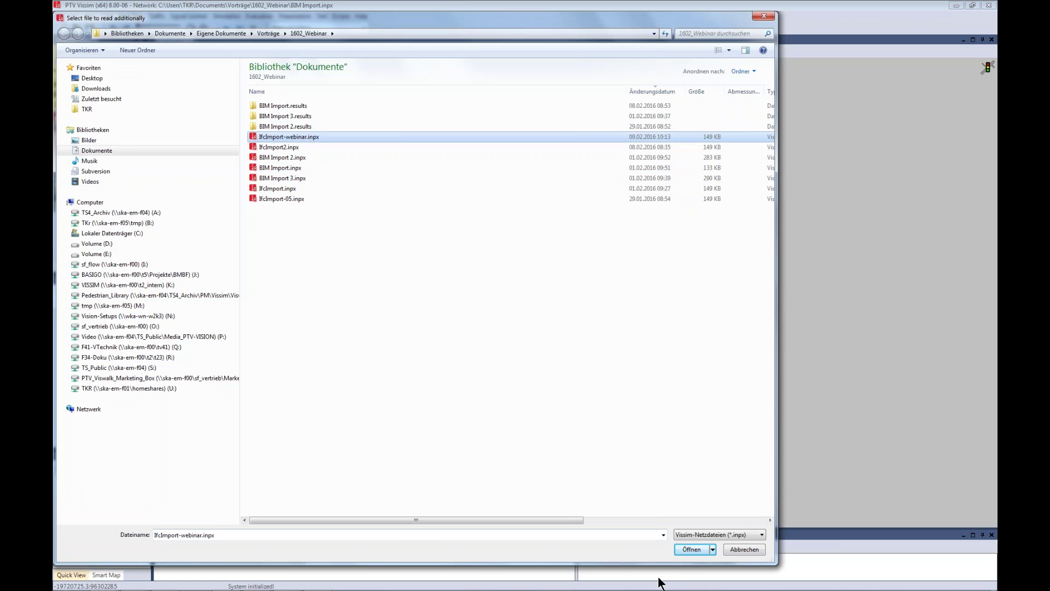
{"action": "left_click", "coordinate": [691, 549]}
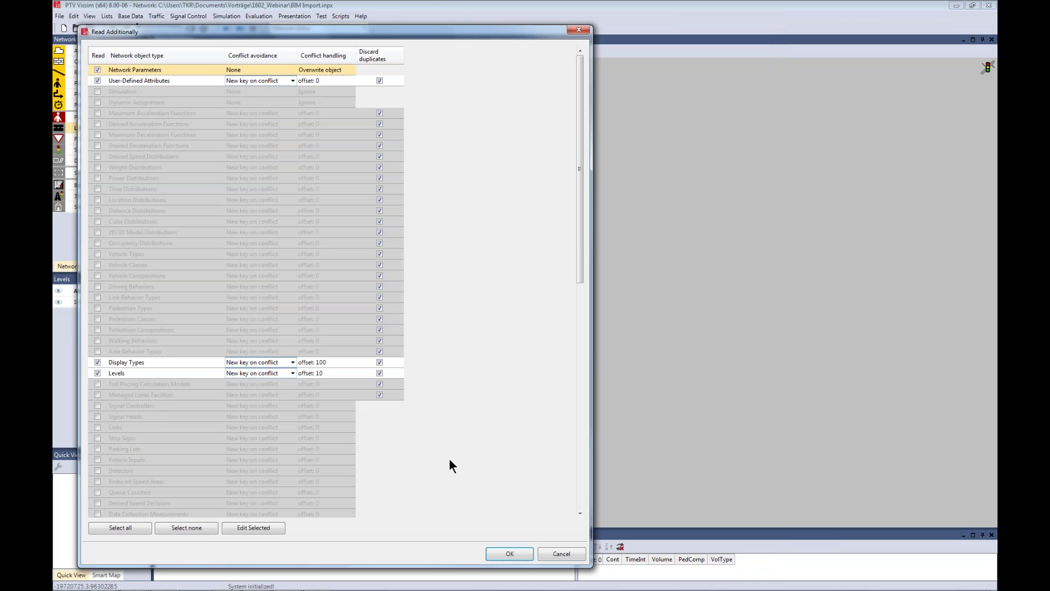
{"action": "left_click", "coordinate": [508, 554]}
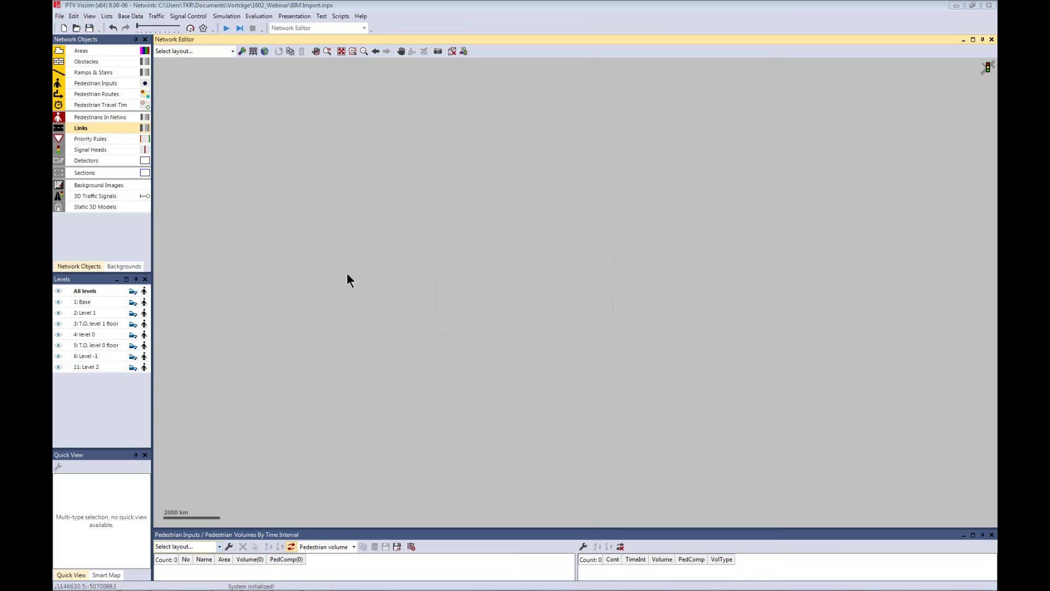
Show the entire imported network and open a second network editor
{"action": "left_click", "coordinate": [341, 51]}
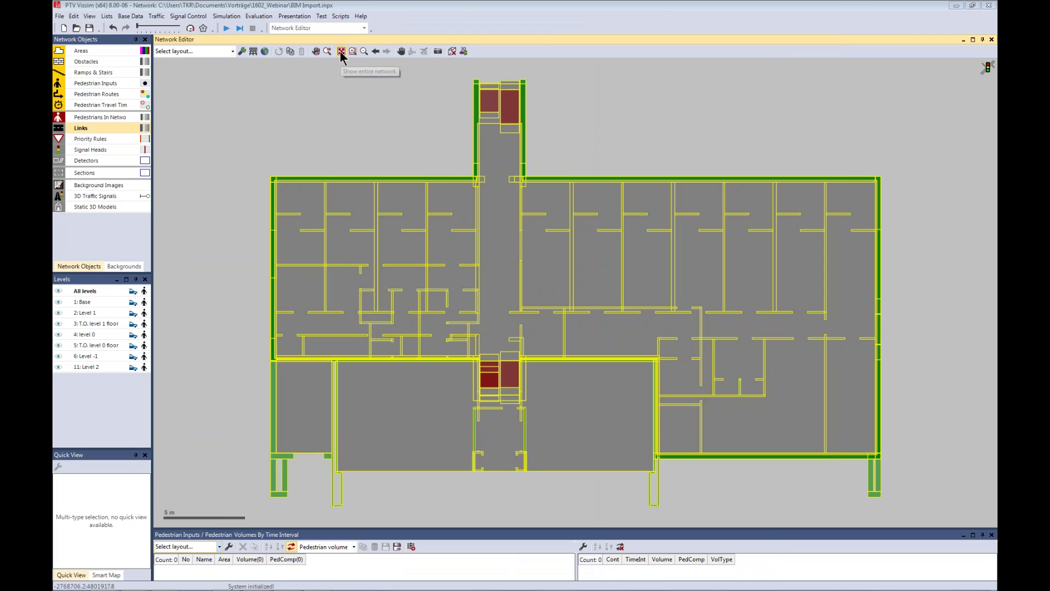
{"action": "left_click", "coordinate": [848, 27]}
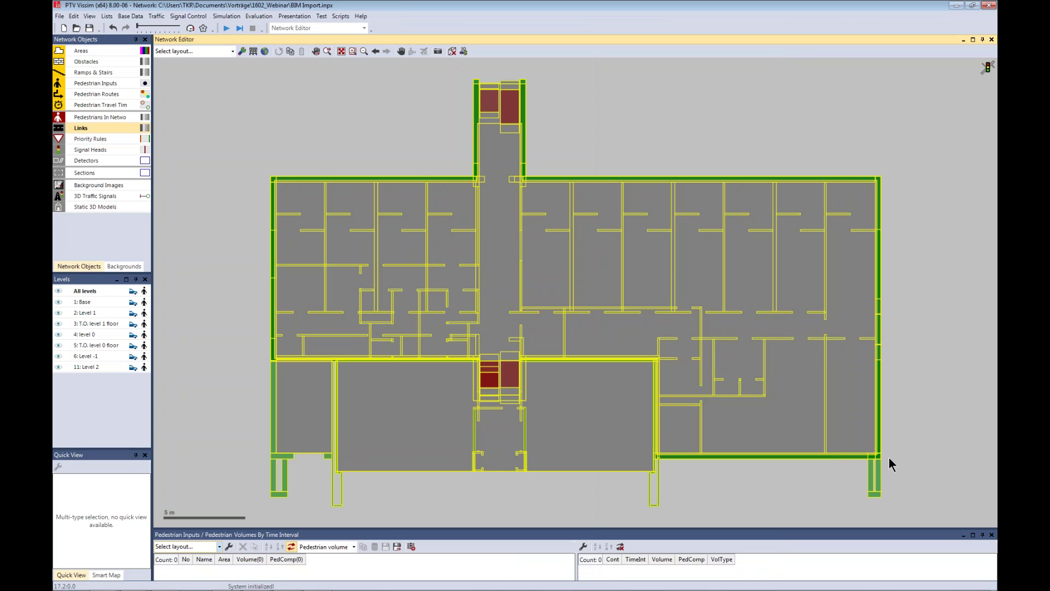
{"action": "left_click", "coordinate": [88, 15]}
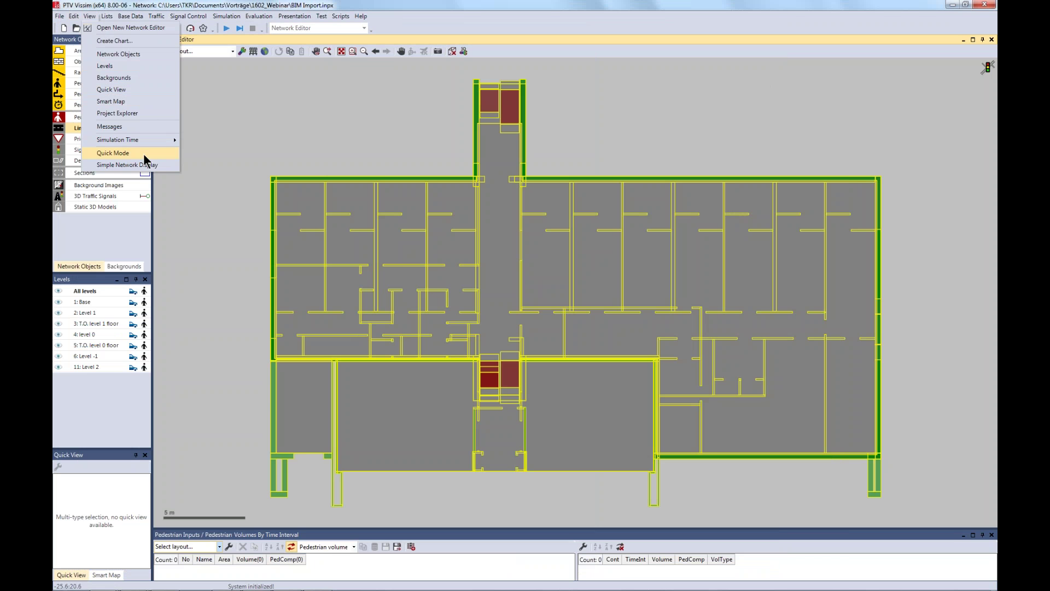
{"action": "left_click", "coordinate": [130, 28]}
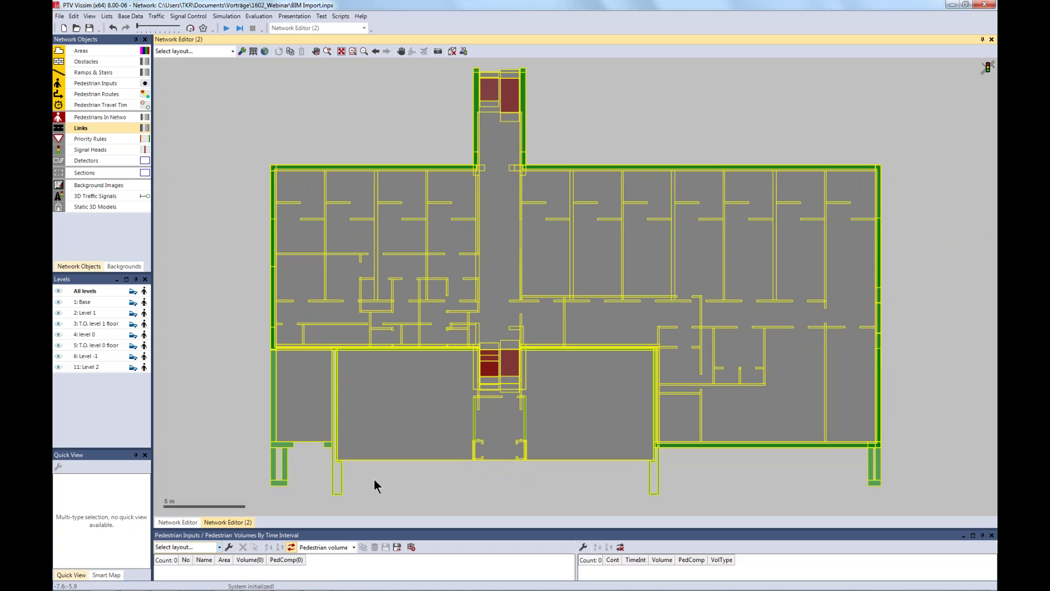
Dock the second network editor beside the first one and switch it to 3D mode
{"action": "left_click_drag", "start_coordinate": [229, 523], "coordinate": [589, 285]}
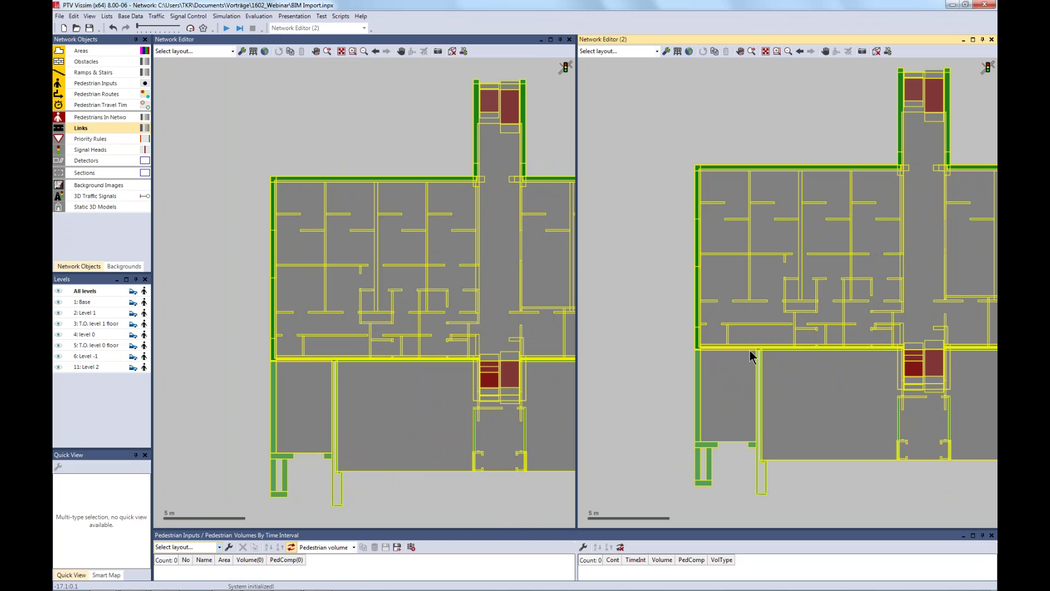
{"action": "left_click", "coordinate": [631, 314]}
{"action": "left_click", "coordinate": [876, 51]}
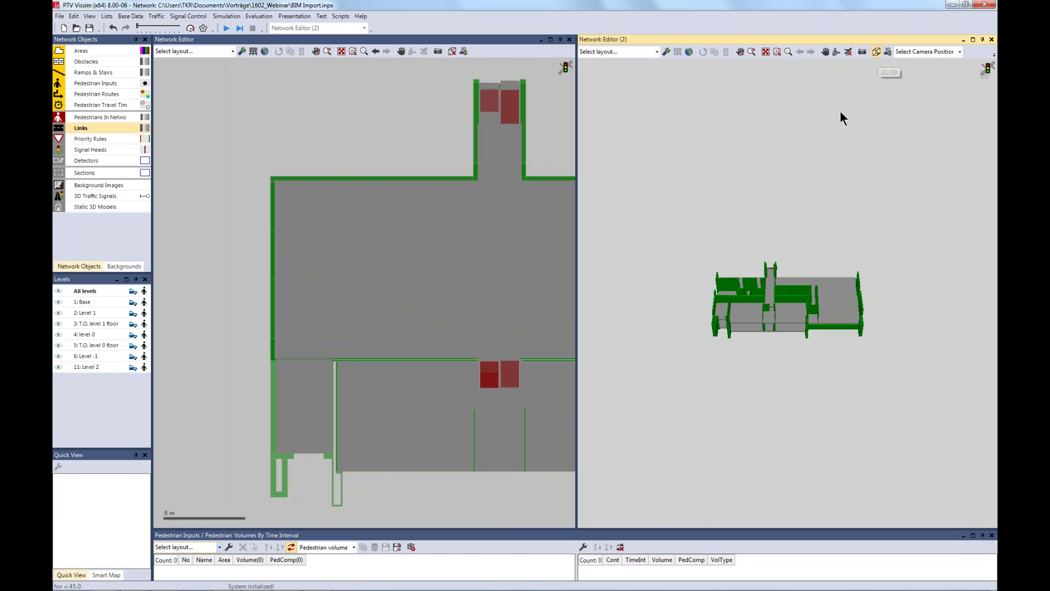
{"action": "scroll", "coordinate": [700, 258], "scroll_direction": "up", "scroll_amount": 5}
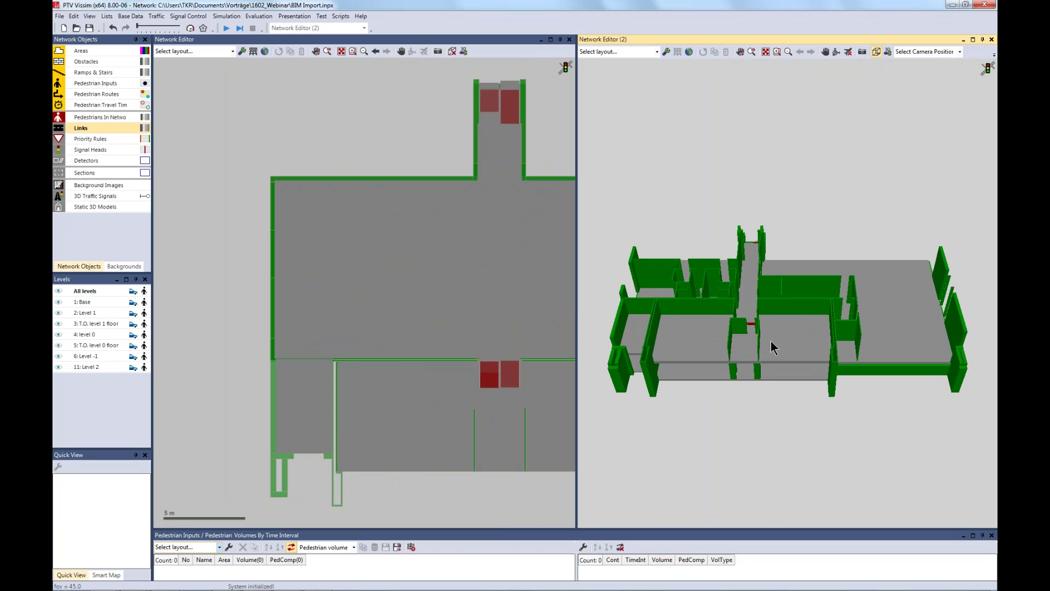
Turn off the land display in the second editor's 3D graphic parameters and inspect both floors from several sides
{"action": "left_click", "coordinate": [851, 15]}
{"action": "left_click", "coordinate": [801, 238]}
{"action": "right_click", "coordinate": [801, 214]}
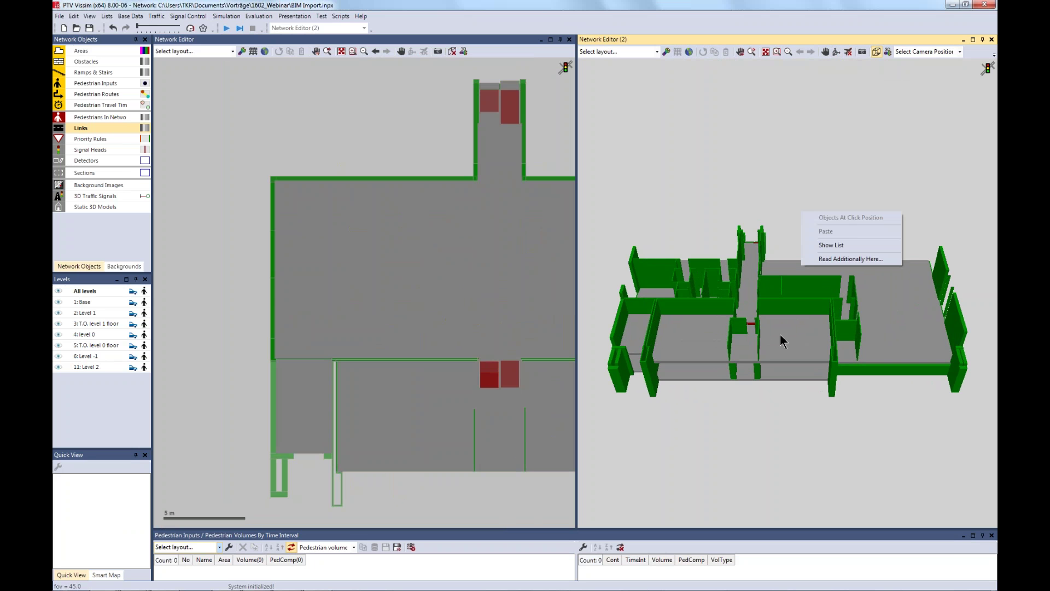
{"action": "left_click", "coordinate": [836, 53]}
{"action": "left_click_drag", "start_coordinate": [772, 414], "coordinate": [769, 346]}
{"action": "left_click", "coordinate": [887, 51]}
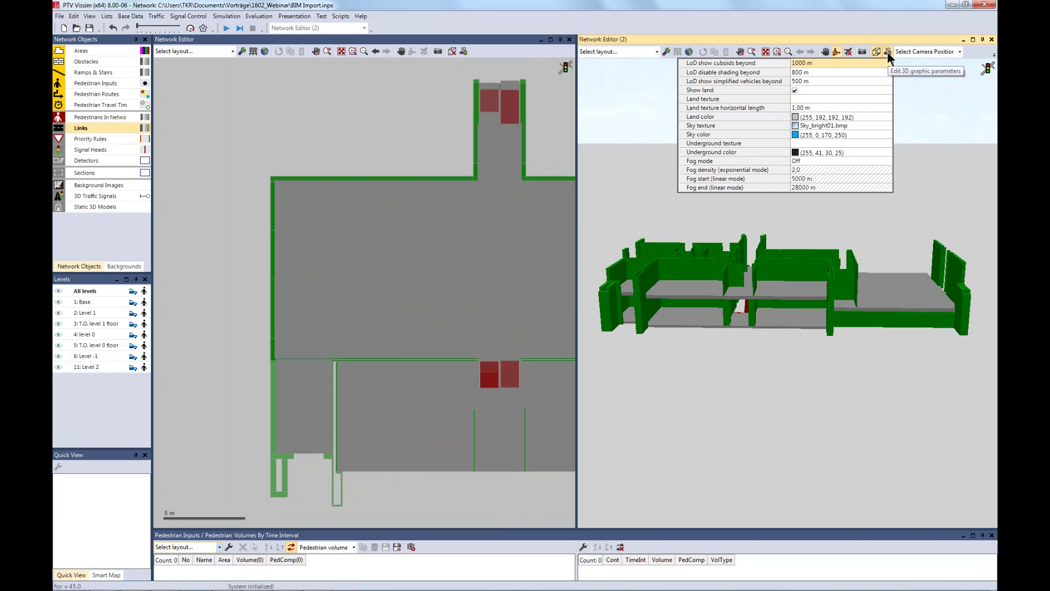
{"action": "left_click", "coordinate": [794, 90]}
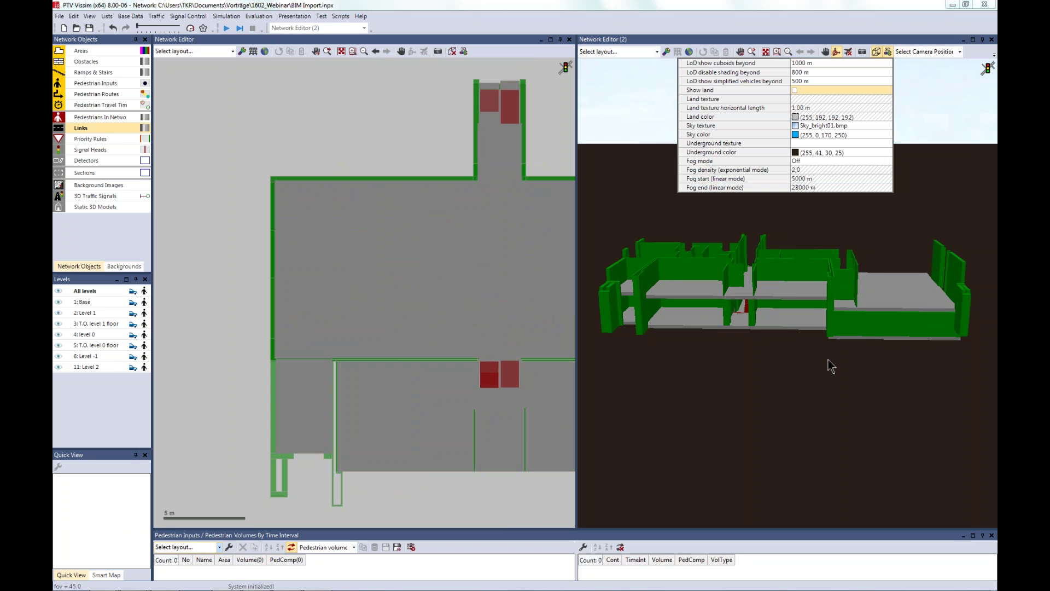
{"action": "left_click_drag", "start_coordinate": [836, 362], "coordinate": [792, 363]}
{"action": "left_click_drag", "start_coordinate": [673, 339], "coordinate": [792, 378]}
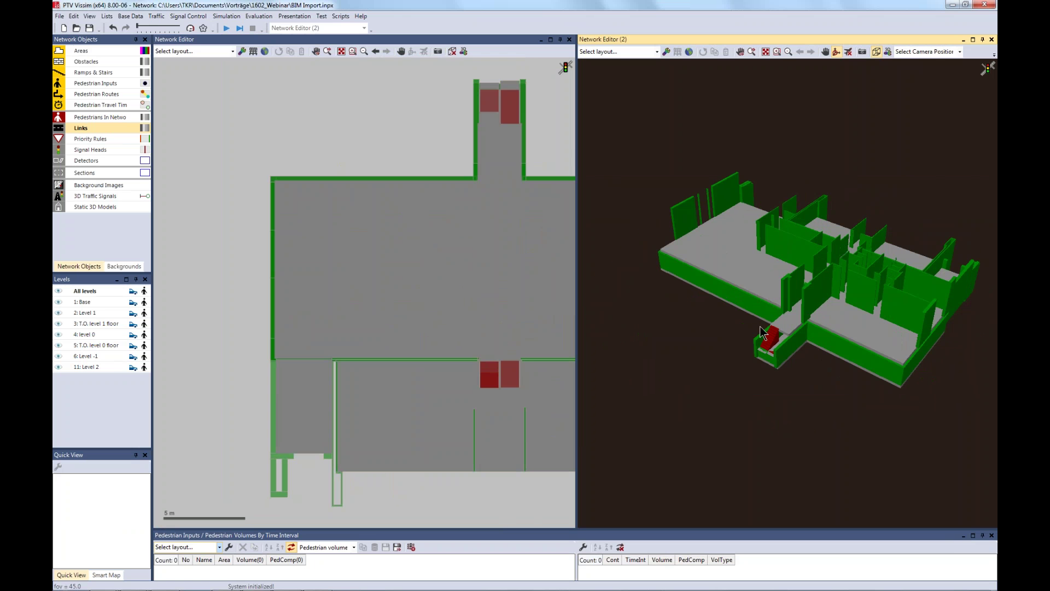
{"action": "left_click_drag", "start_coordinate": [829, 373], "coordinate": [821, 340]}
{"action": "scroll", "coordinate": [773, 339], "scroll_direction": "up", "scroll_amount": 3}
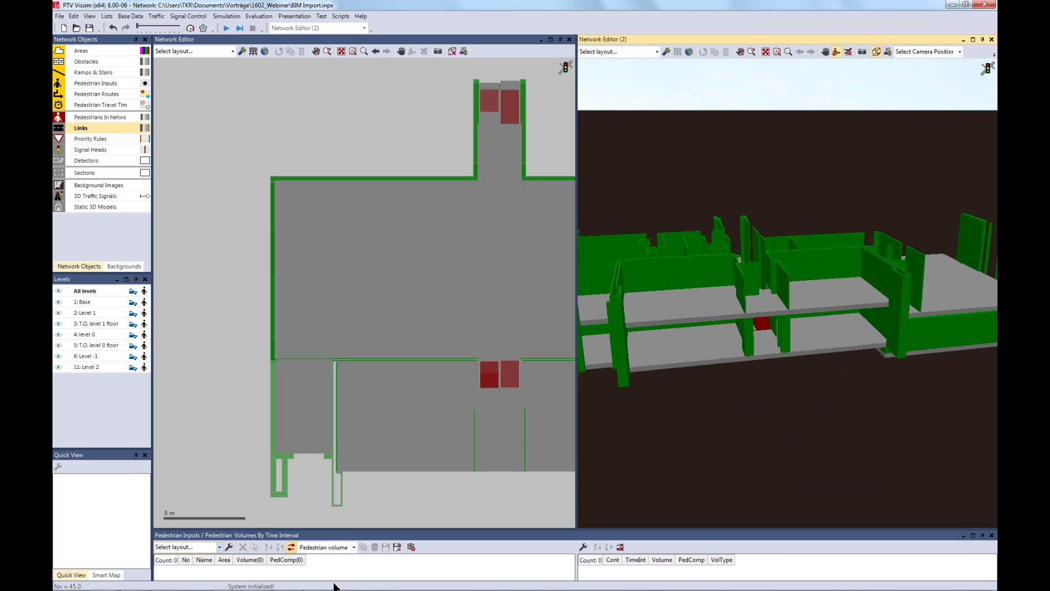
Enlarge the list area below the network editors and show the list of obstacles there
{"action": "left_click_drag", "start_coordinate": [328, 529], "coordinate": [326, 479]}
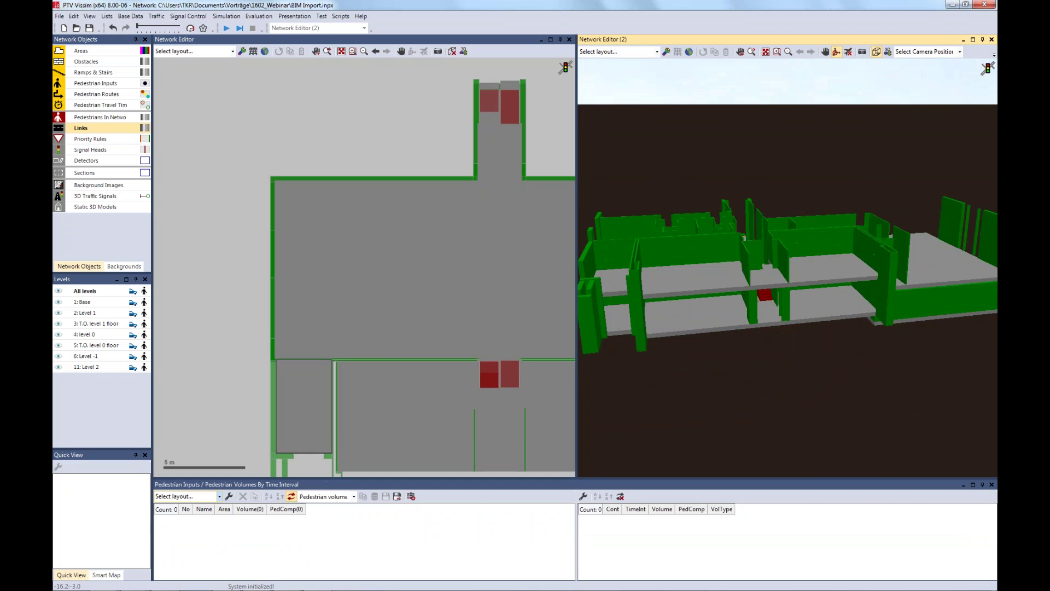
{"action": "right_click", "coordinate": [91, 60]}
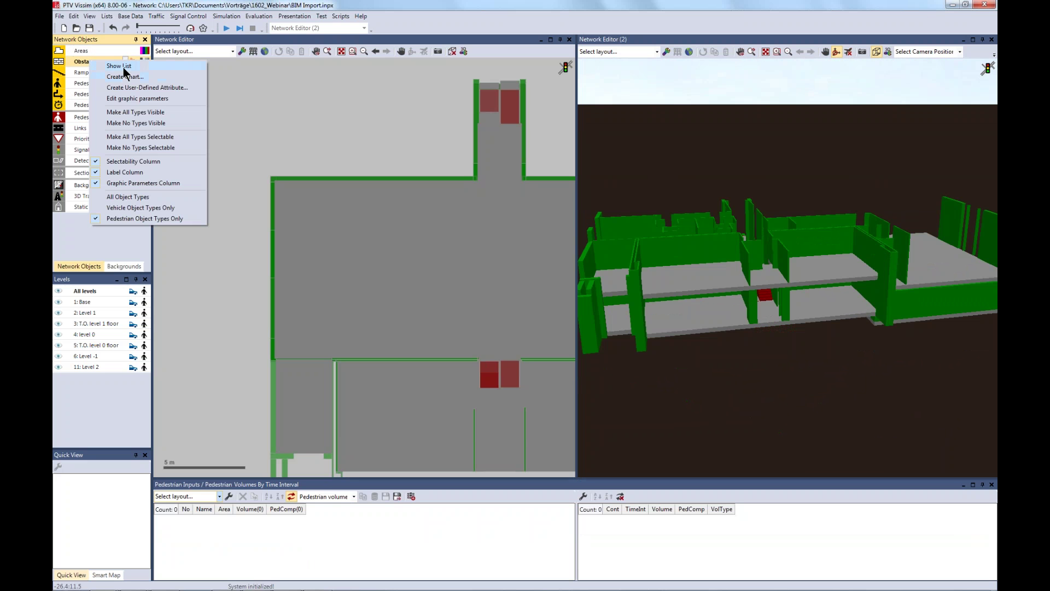
{"action": "left_click", "coordinate": [123, 66]}
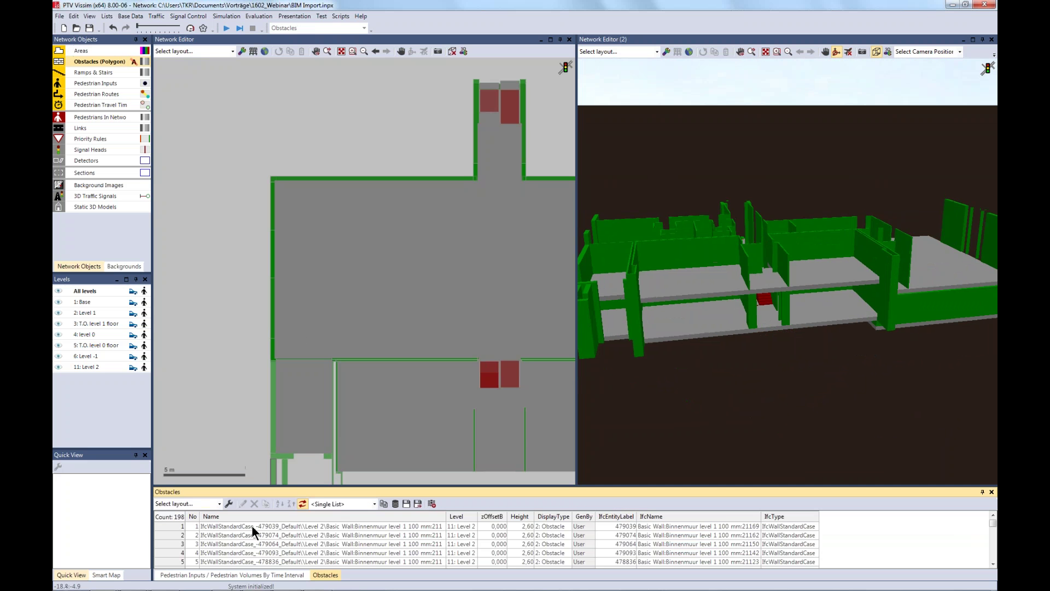
Divide the height of all obstacles in the list by 3 using the formula =/3
{"action": "left_click", "coordinate": [522, 531]}
{"action": "scroll", "coordinate": [523, 549], "scroll_direction": "down", "scroll_amount": 15}
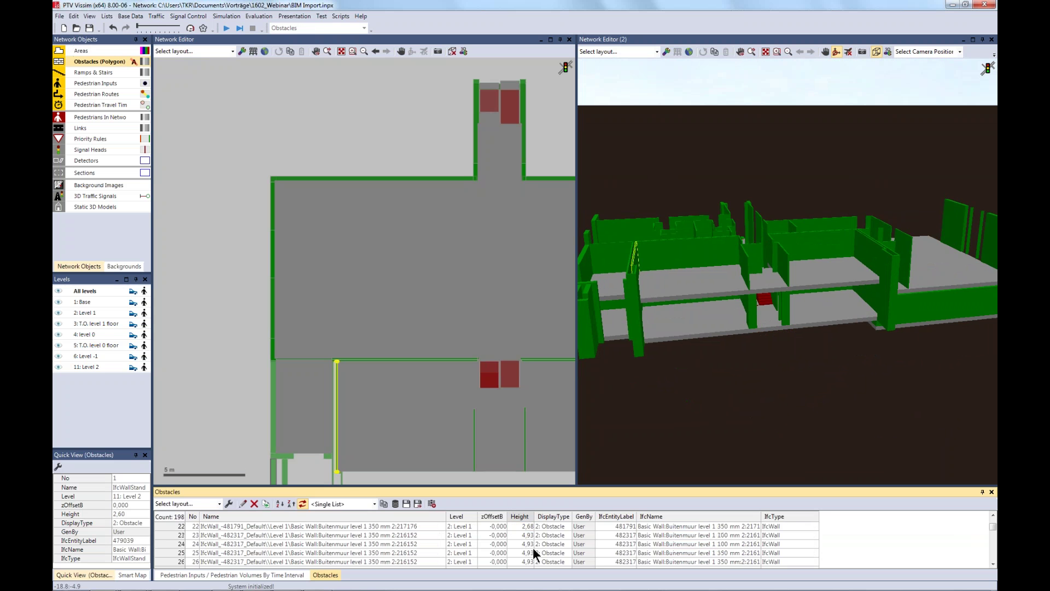
{"action": "left_click_drag", "start_coordinate": [993, 529], "coordinate": [993, 559]}
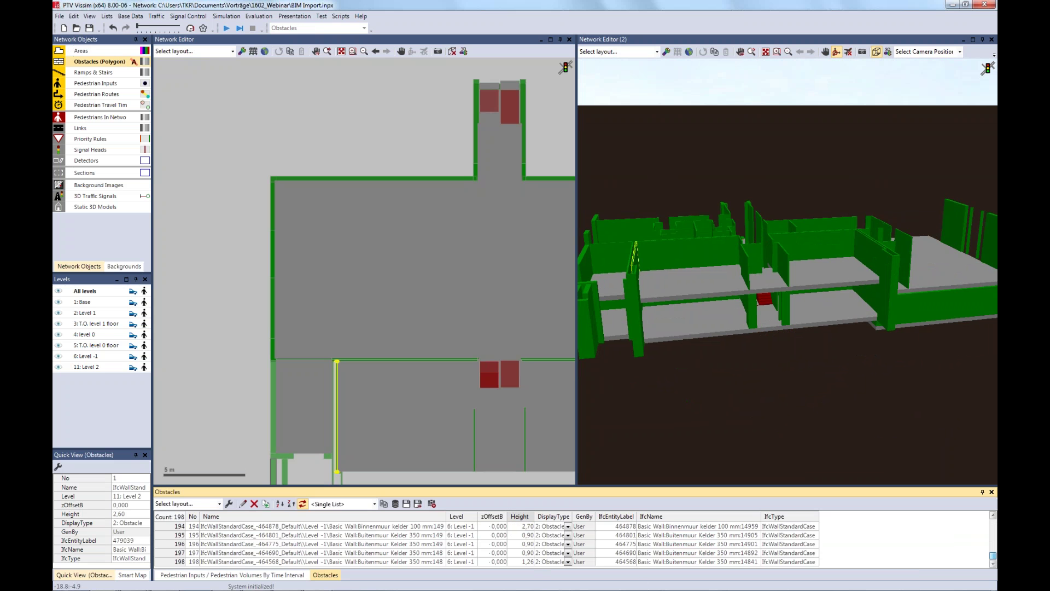
{"action": "left_click", "coordinate": [516, 562], "text": "shift"}
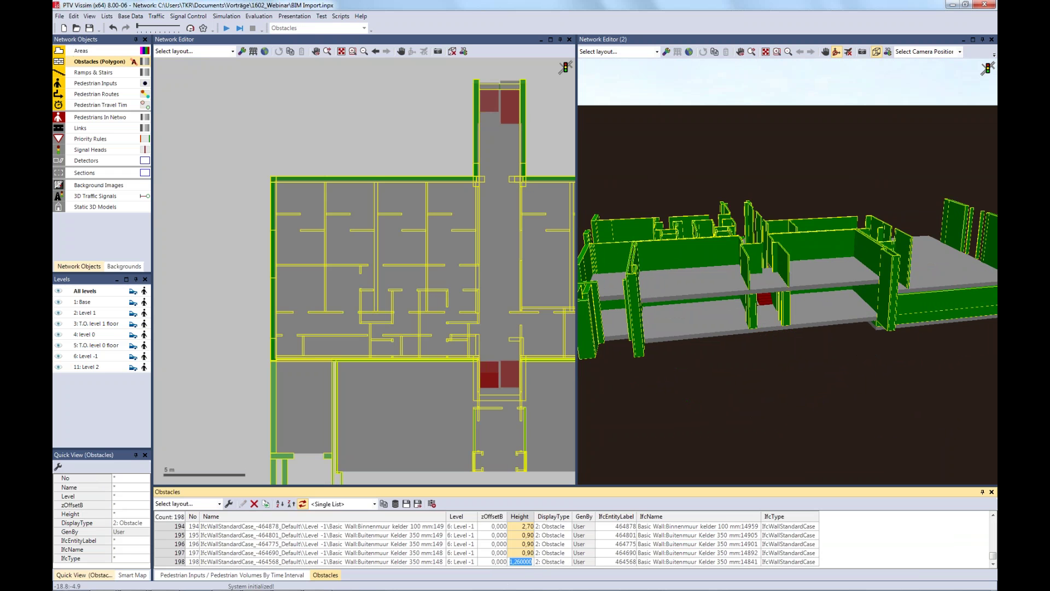
{"action": "type", "text": "=/3"}
{"action": "key", "text": "Return"}
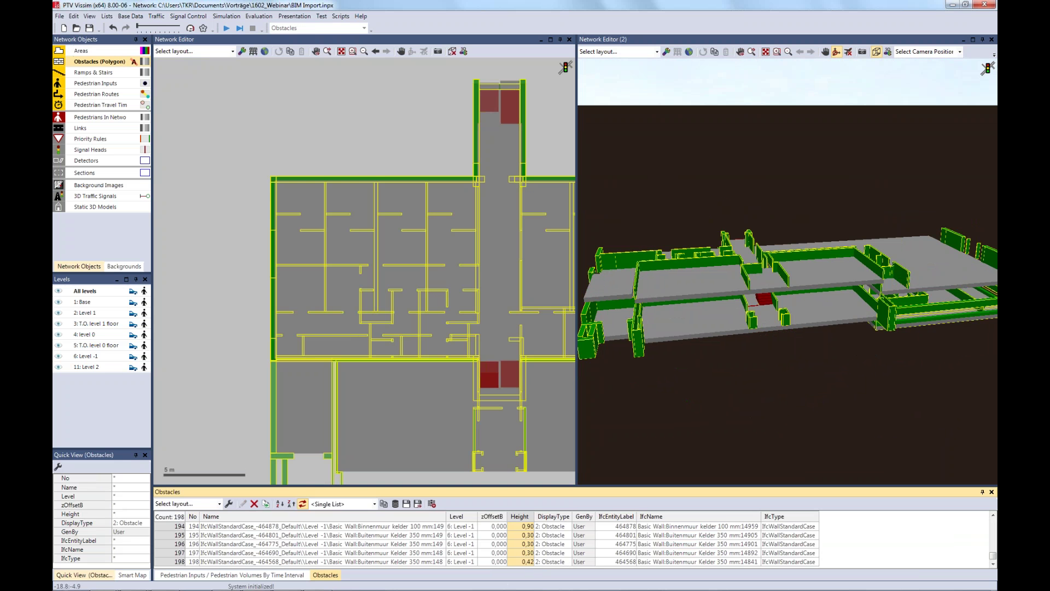
Show the entire network as wireframe in the 2D network editor, with only level 0 visible
{"action": "left_click_drag", "start_coordinate": [629, 434], "coordinate": [600, 178]}
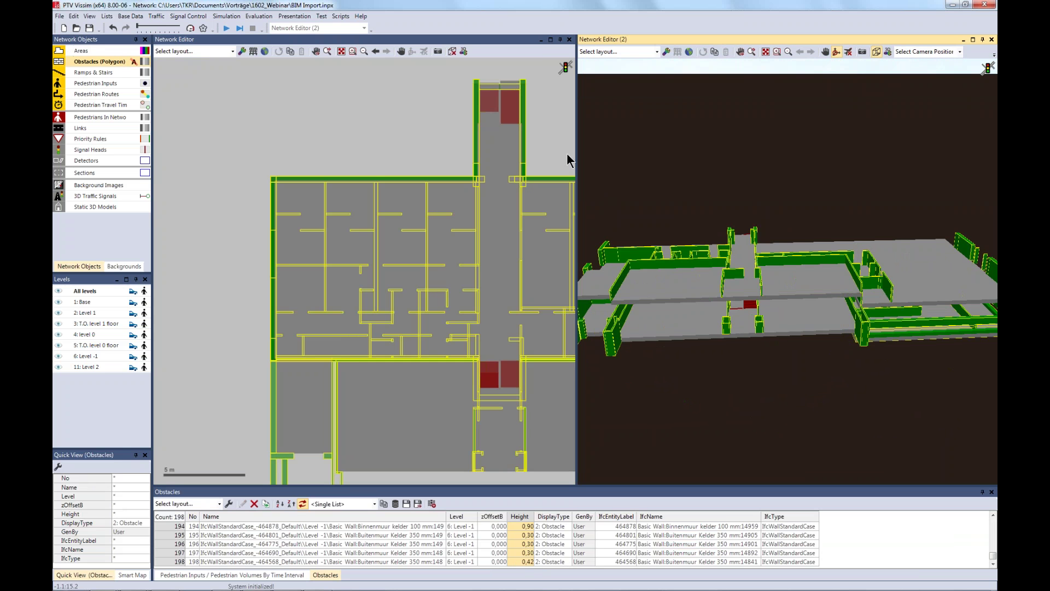
{"action": "left_click", "coordinate": [550, 136]}
{"action": "left_click", "coordinate": [340, 51]}
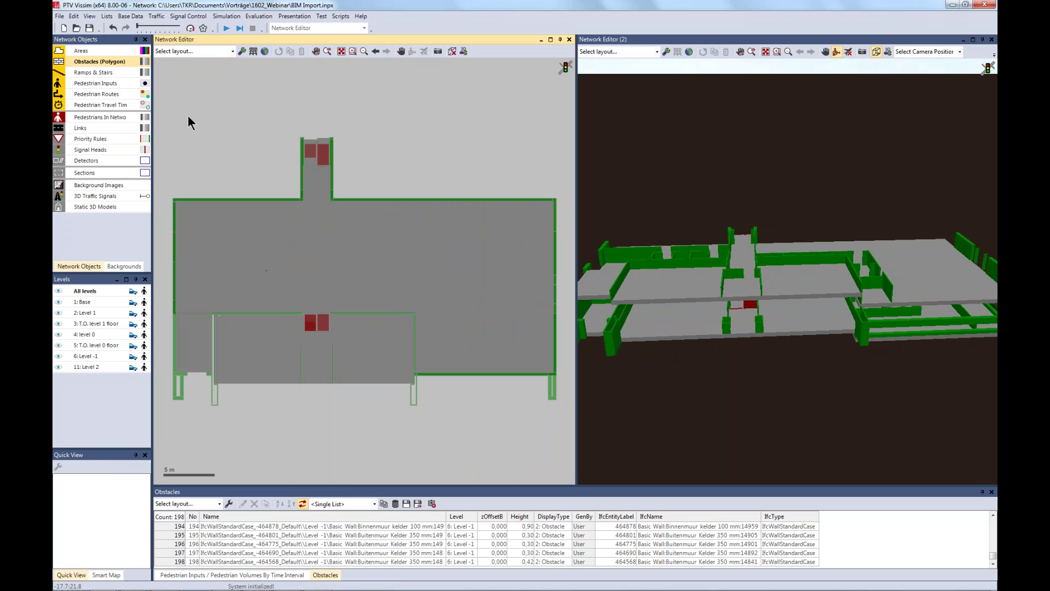
{"action": "key", "text": "ctrl+w"}
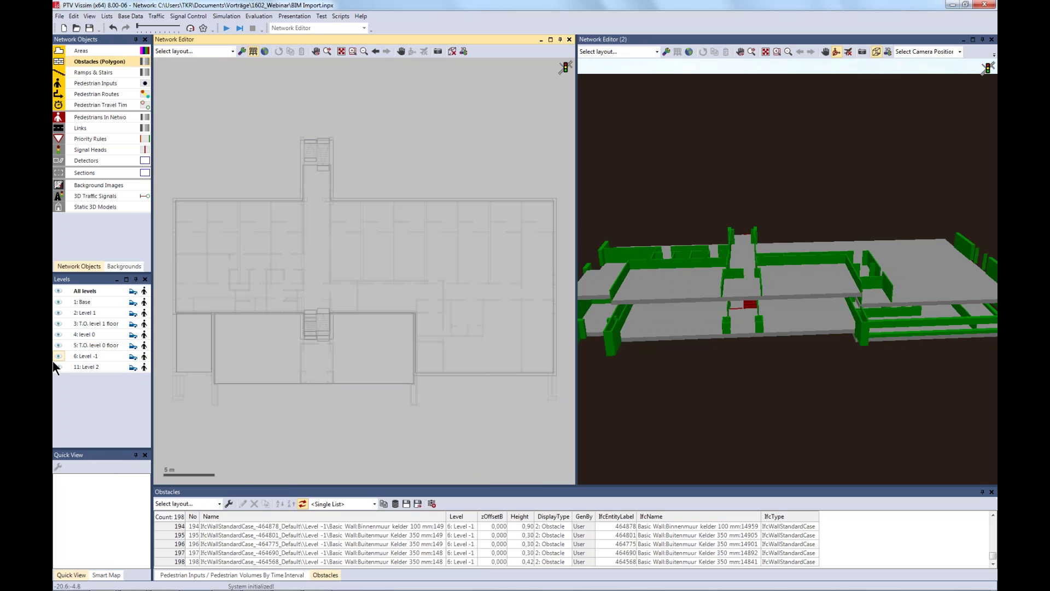
{"action": "left_click", "coordinate": [57, 288]}
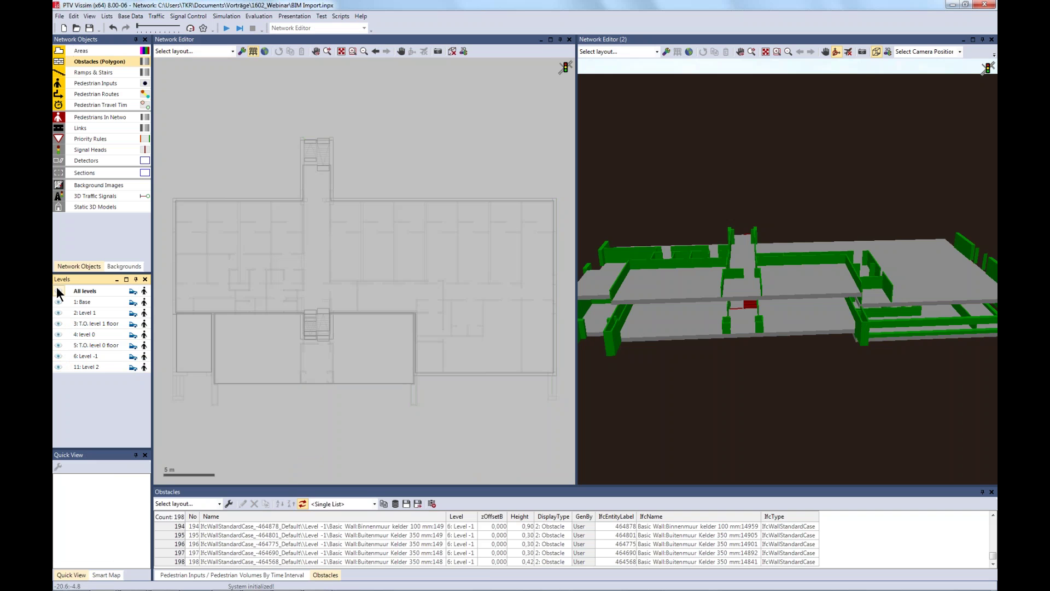
{"action": "left_click", "coordinate": [58, 334]}
Draw two polygon pedestrian areas on level 0: a trapezoid leading out through the entrance and a rectangle overlapping its outer edge
{"action": "scroll", "coordinate": [276, 430], "scroll_direction": "up", "scroll_amount": 3}
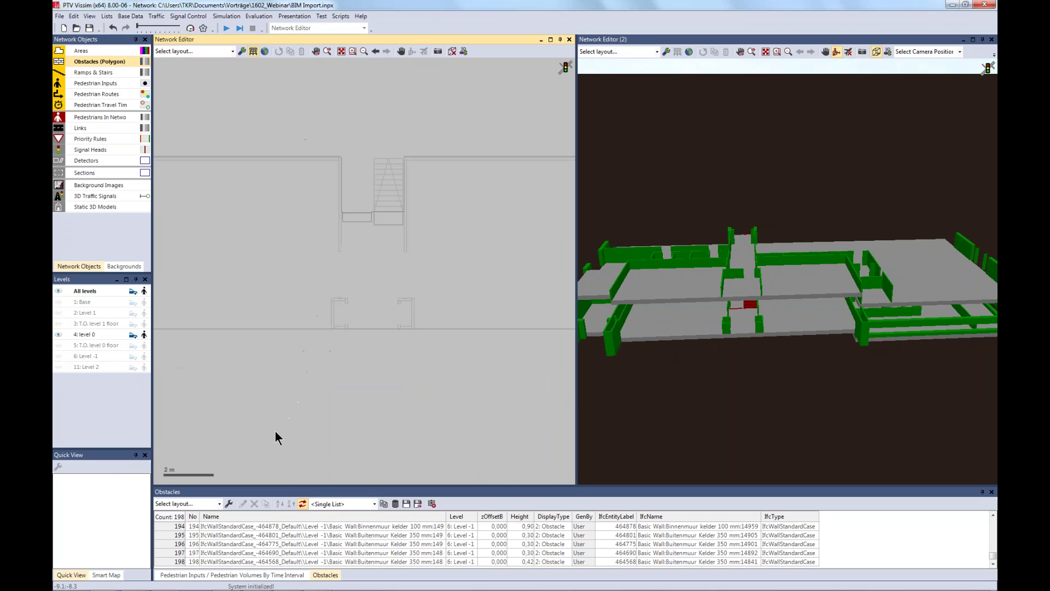
{"action": "left_click", "coordinate": [101, 48]}
{"action": "scroll", "coordinate": [396, 343], "scroll_direction": "up", "scroll_amount": 1}
{"action": "right_click", "coordinate": [345, 307]}
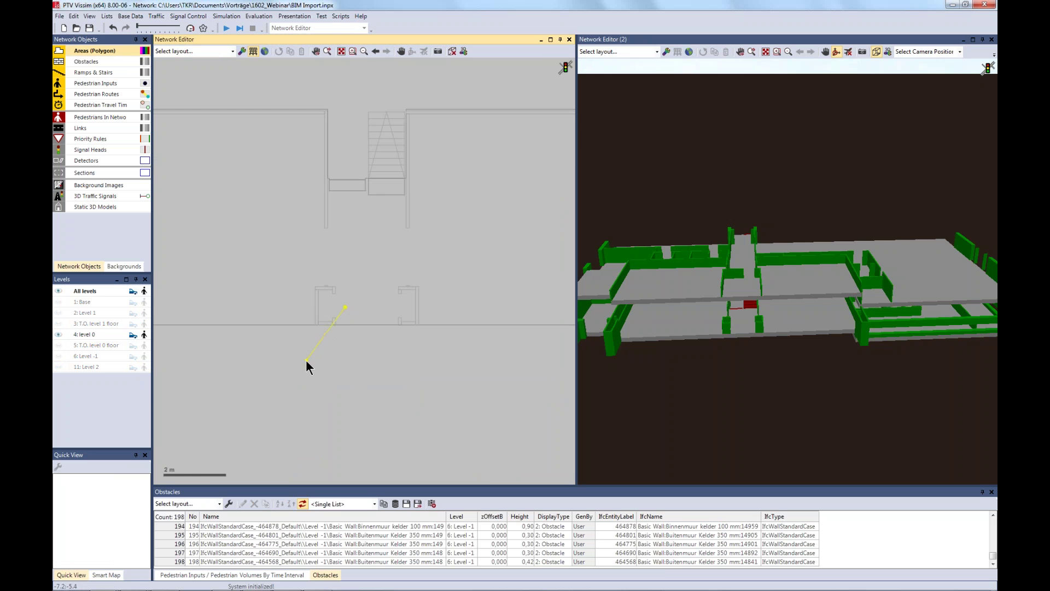
{"action": "double_click", "coordinate": [391, 308]}
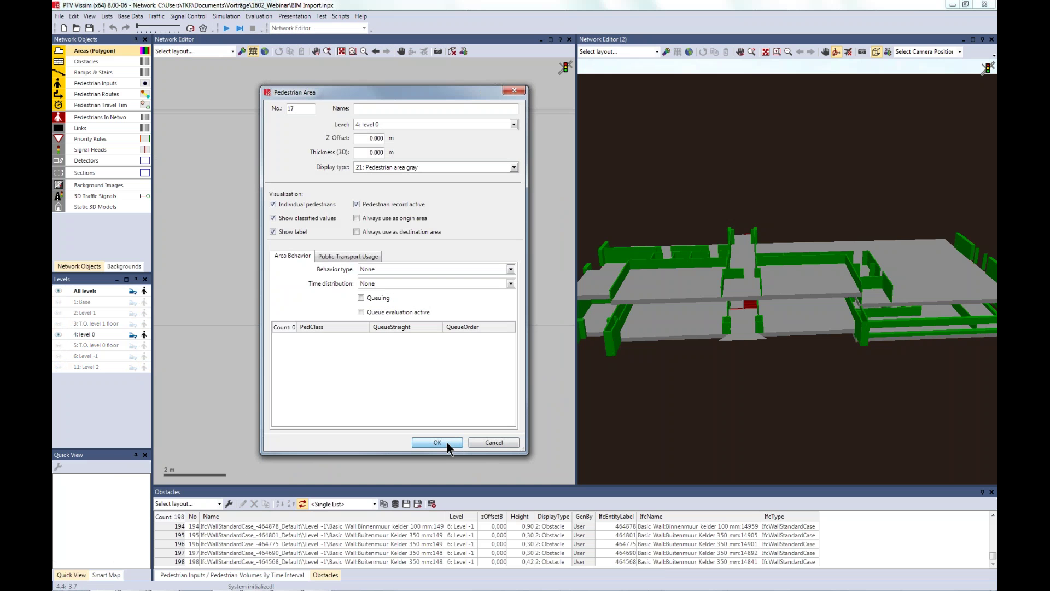
{"action": "left_click", "coordinate": [445, 444]}
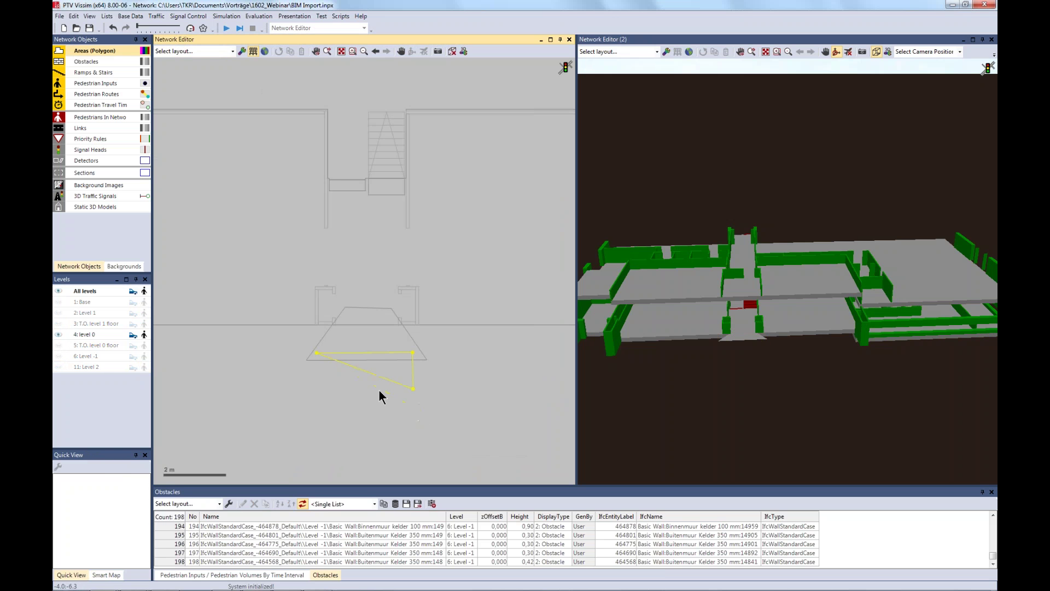
{"action": "double_click", "coordinate": [314, 385]}
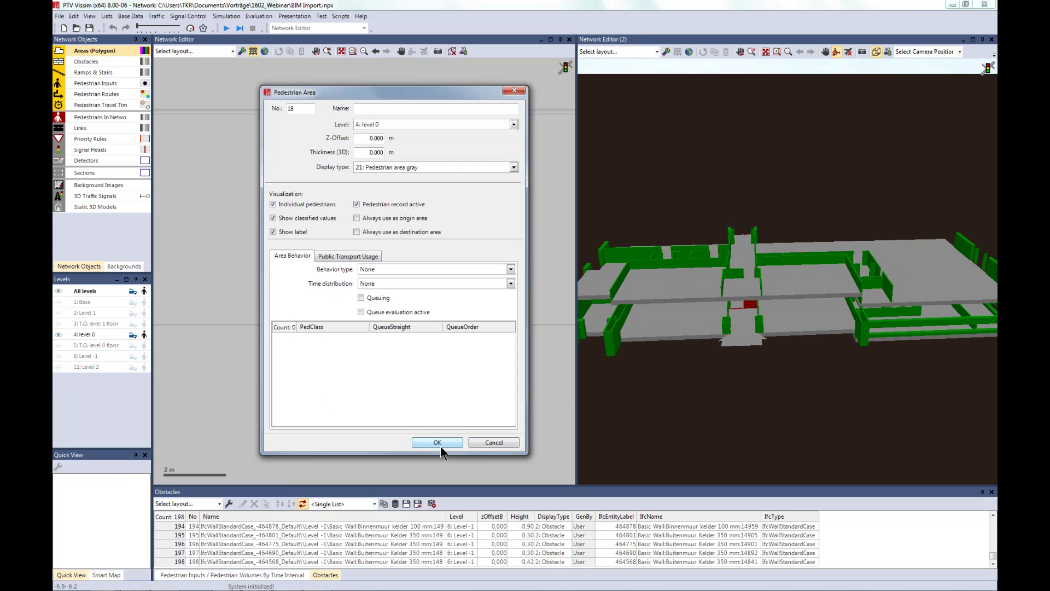
{"action": "left_click", "coordinate": [421, 438]}
Draw a triangular pedestrian area in the large room right of the level 0 entrance and place a pedestrian input on it
{"action": "scroll", "coordinate": [377, 403], "scroll_direction": "down", "scroll_amount": 3}
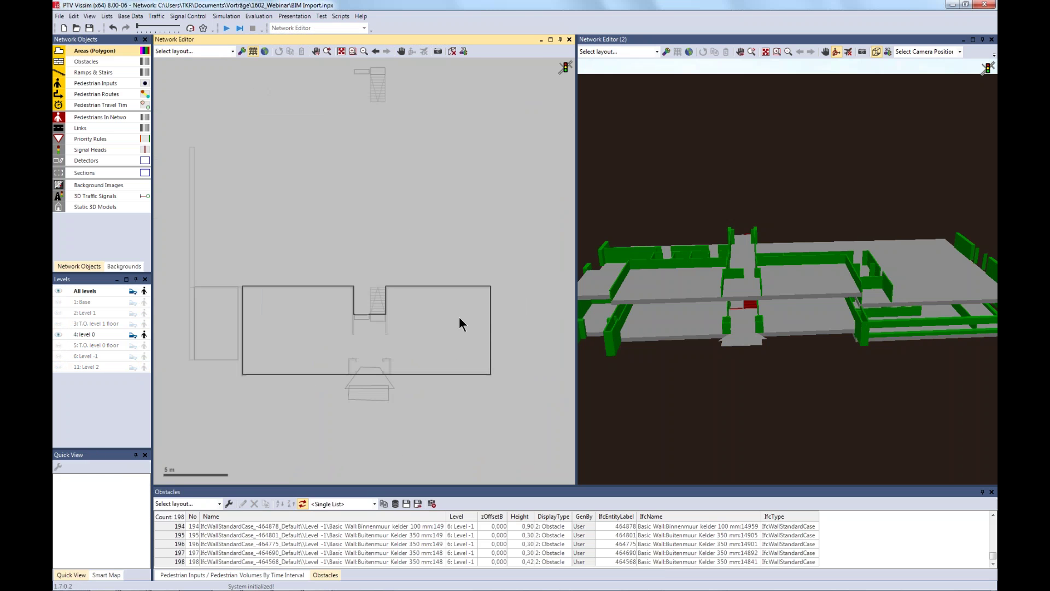
{"action": "right_click", "coordinate": [425, 325]}
{"action": "double_click", "coordinate": [477, 352]}
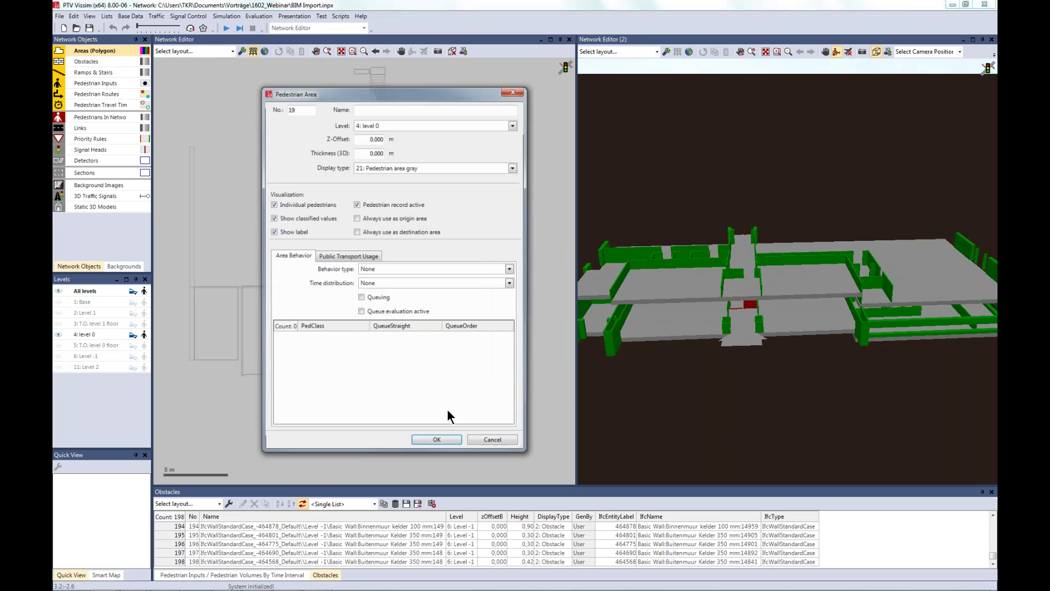
{"action": "left_click", "coordinate": [440, 440]}
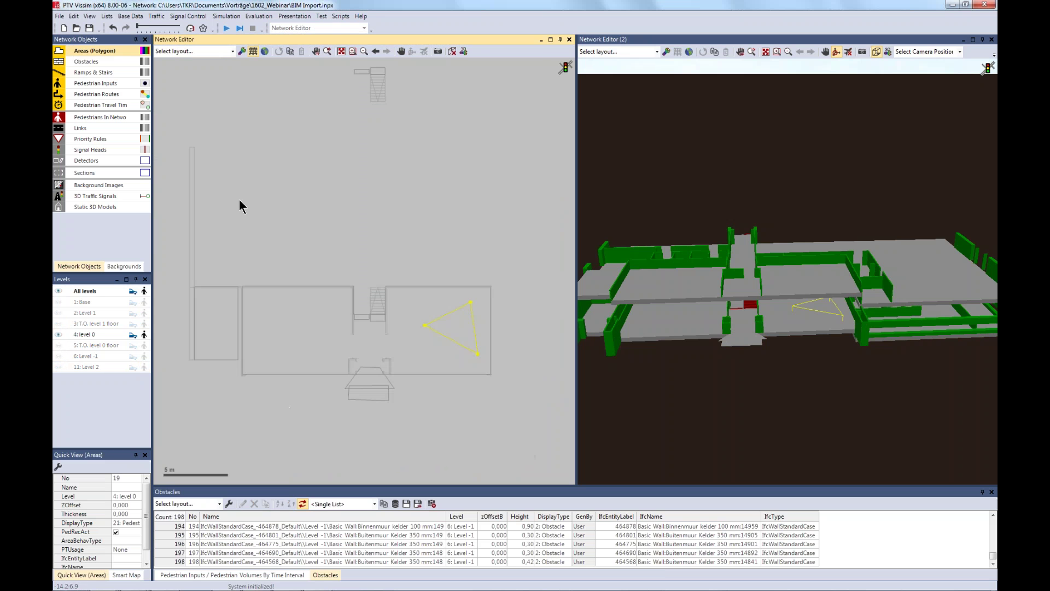
{"action": "left_click", "coordinate": [93, 83]}
{"action": "right_click", "coordinate": [458, 326]}
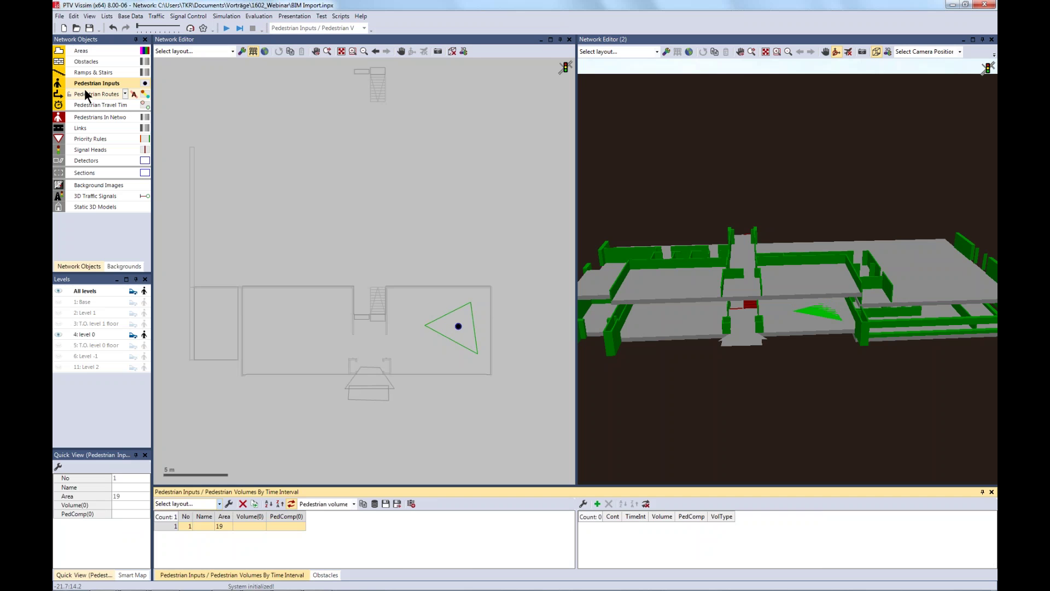
Create a static pedestrian route from the triangular area to the rectangular area outside the entrance
{"action": "left_click", "coordinate": [86, 94]}
{"action": "left_click", "coordinate": [468, 334]}
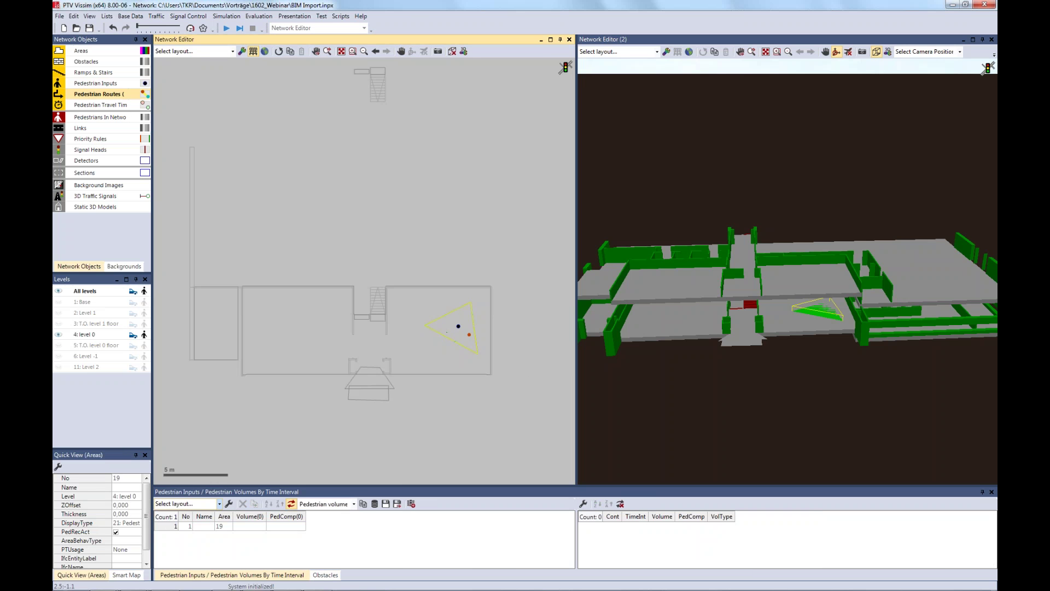
{"action": "right_click", "coordinate": [468, 334]}
{"action": "left_click", "coordinate": [367, 394]}
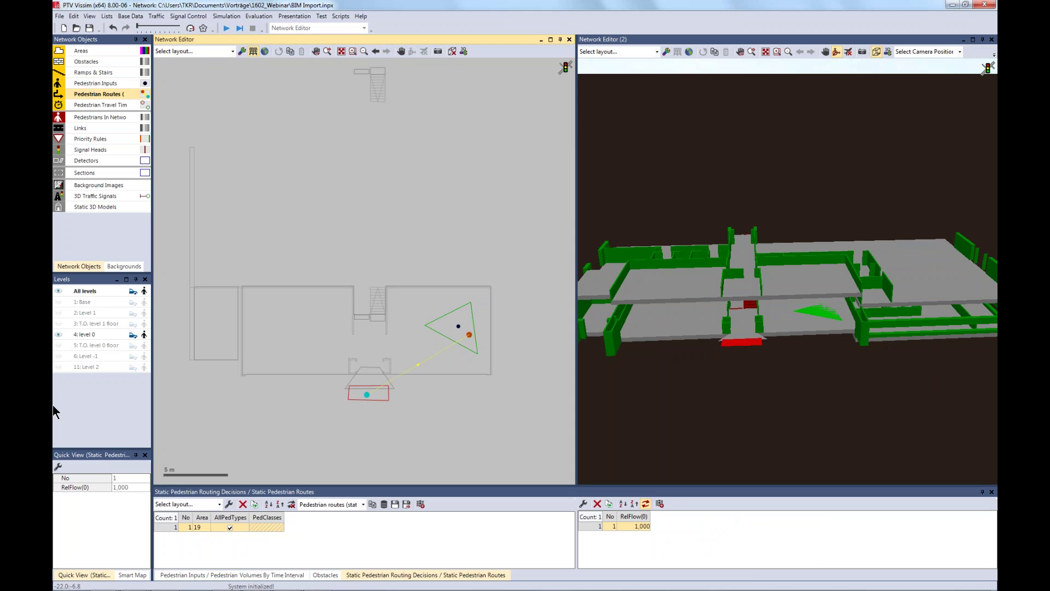
Show Level -1 along with level 0 and draw a triangular pedestrian area in the room at the building's upper-right corner
{"action": "left_click", "coordinate": [58, 356]}
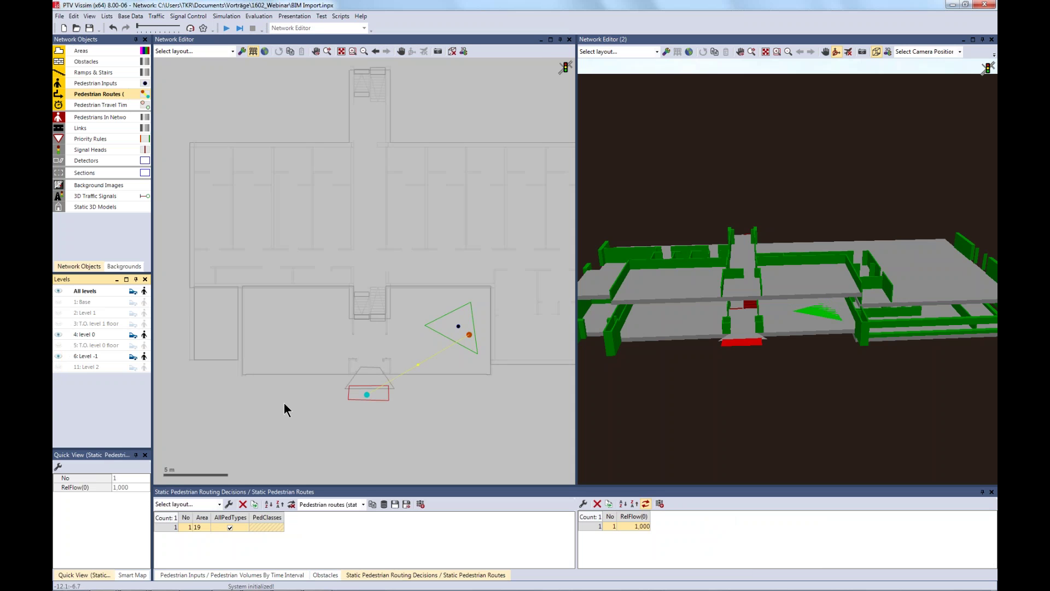
{"action": "scroll", "coordinate": [228, 419], "scroll_direction": "down", "scroll_amount": 2}
{"action": "scroll", "coordinate": [507, 249], "scroll_direction": "up", "scroll_amount": 3}
{"action": "left_click", "coordinate": [461, 261]}
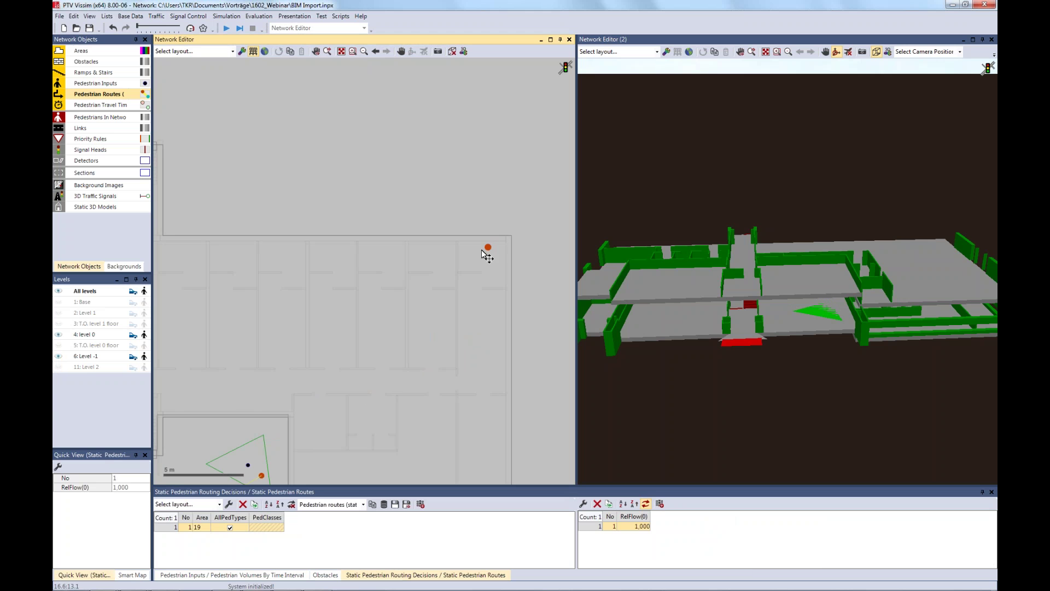
{"action": "left_click", "coordinate": [91, 50]}
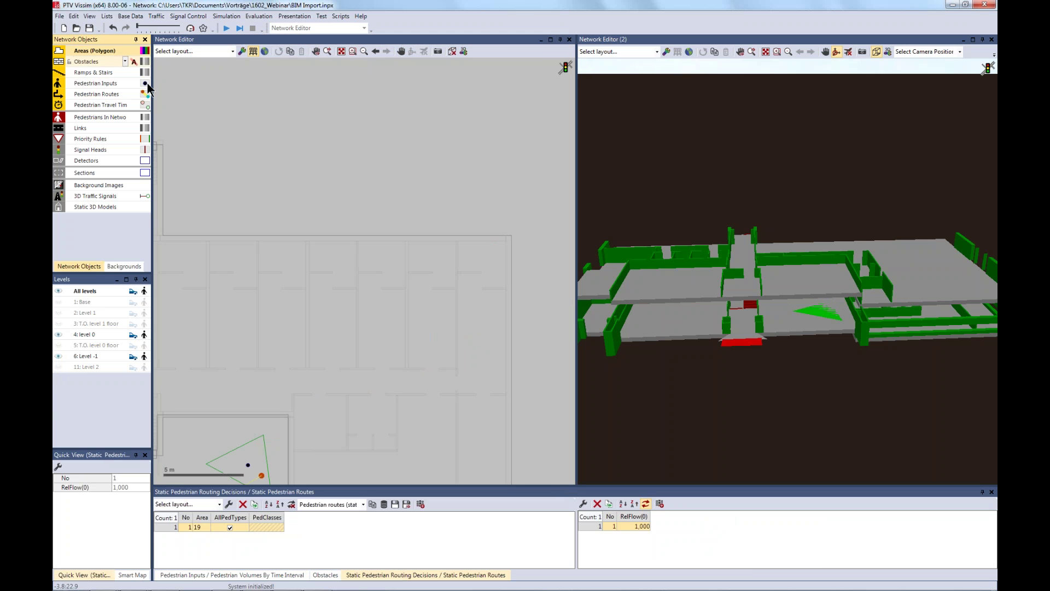
{"action": "left_click", "coordinate": [462, 262]}
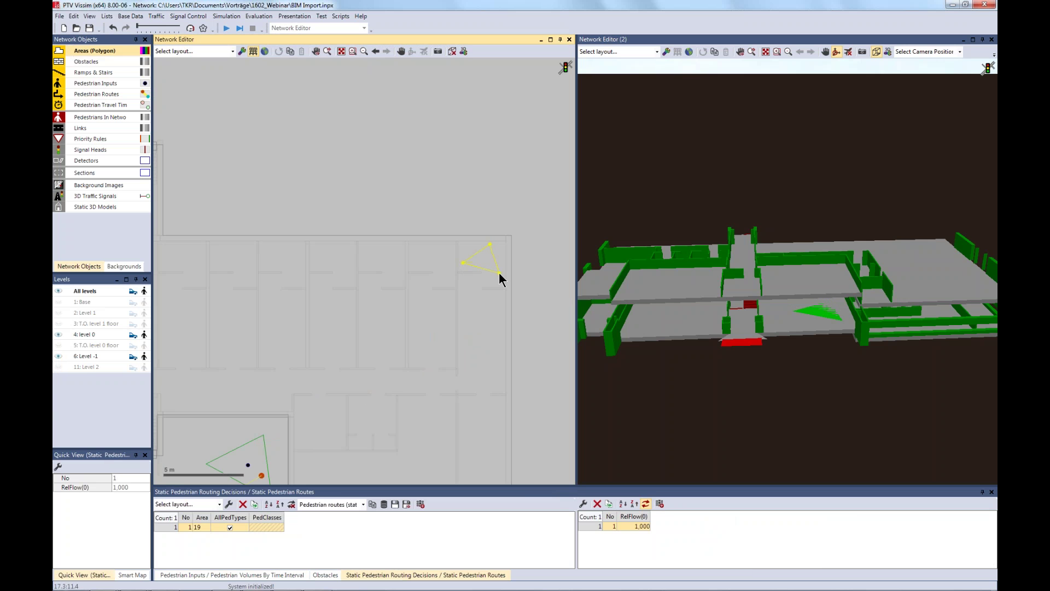
{"action": "double_click", "coordinate": [499, 272]}
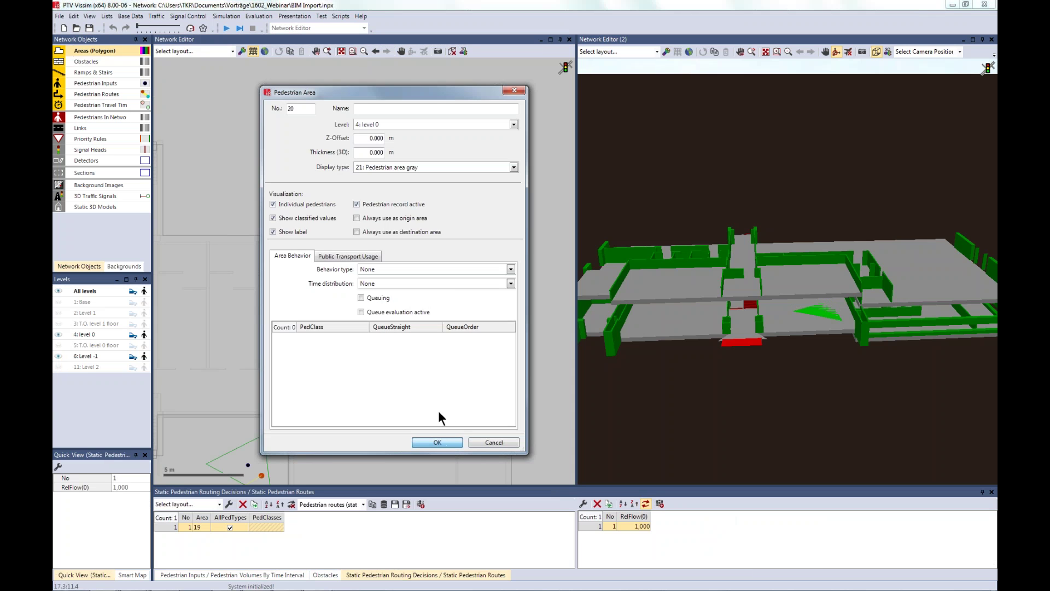
{"action": "key", "text": "Return"}
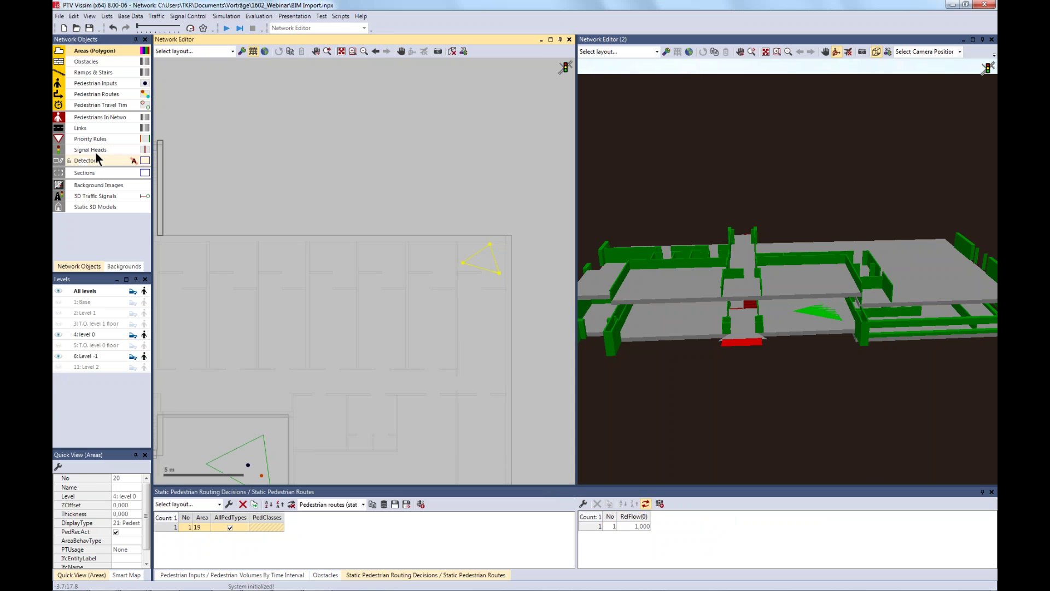
Place a pedestrian input on the corner triangle and create a static pedestrian route from it to the rectangular area outside the entrance
{"action": "scroll", "coordinate": [388, 145], "scroll_direction": "down", "scroll_amount": 2}
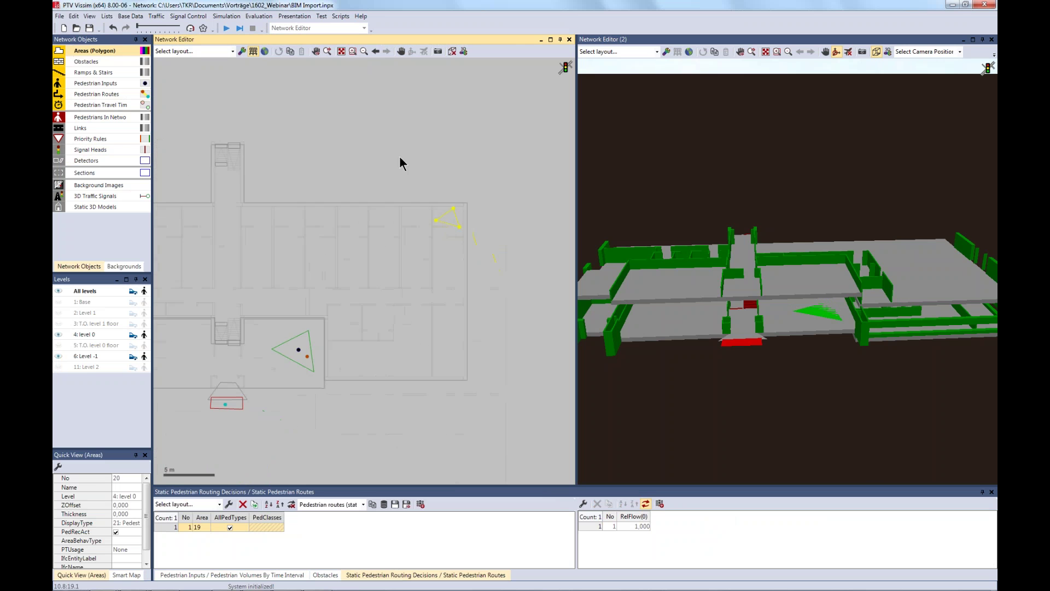
{"action": "left_click", "coordinate": [98, 83]}
{"action": "right_click", "coordinate": [451, 219]}
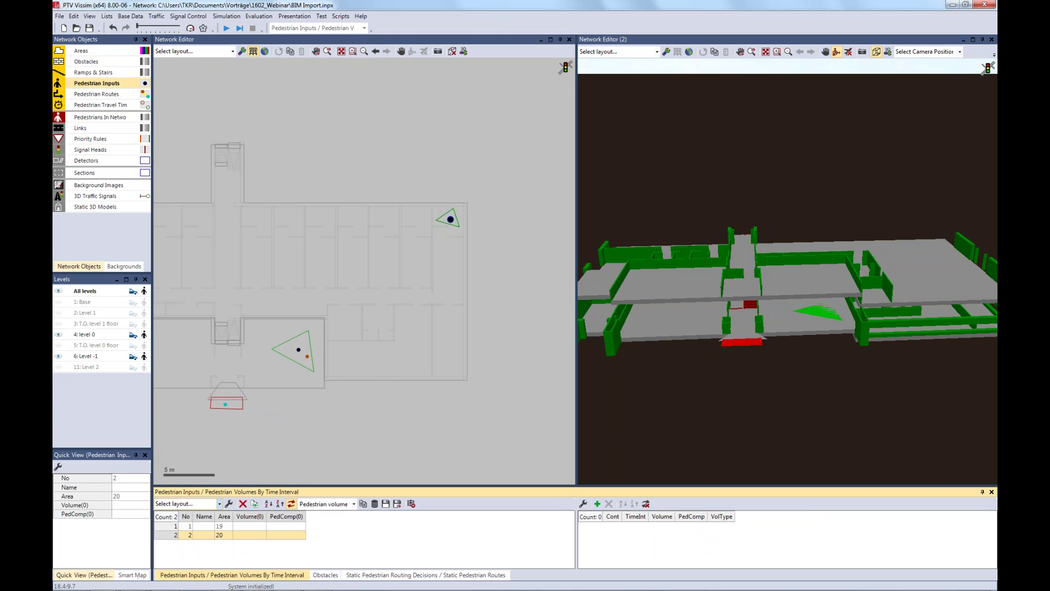
{"action": "left_click", "coordinate": [97, 94]}
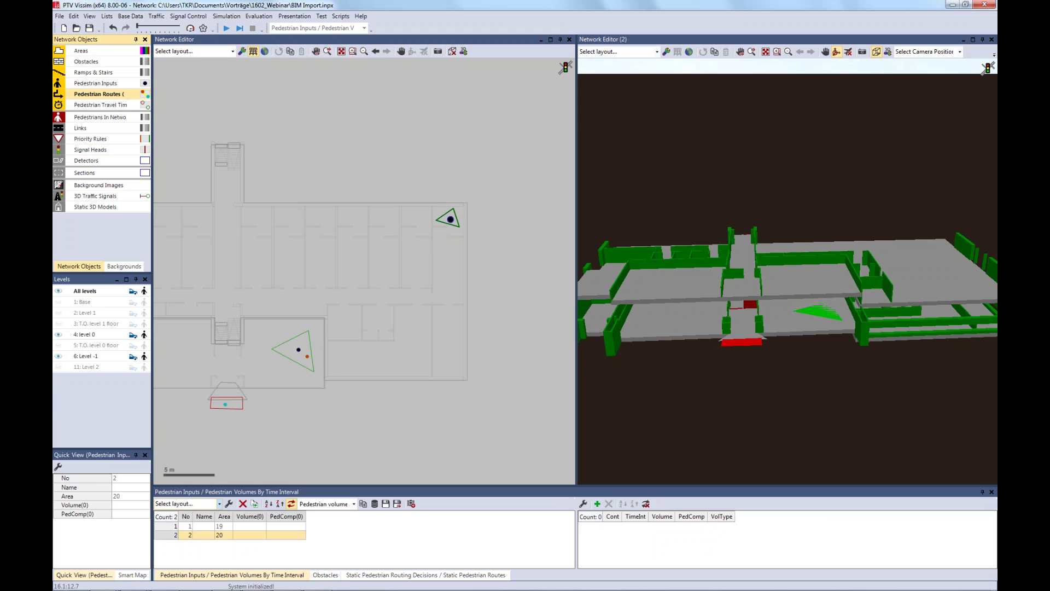
{"action": "right_click", "coordinate": [444, 219]}
{"action": "left_click", "coordinate": [292, 365]}
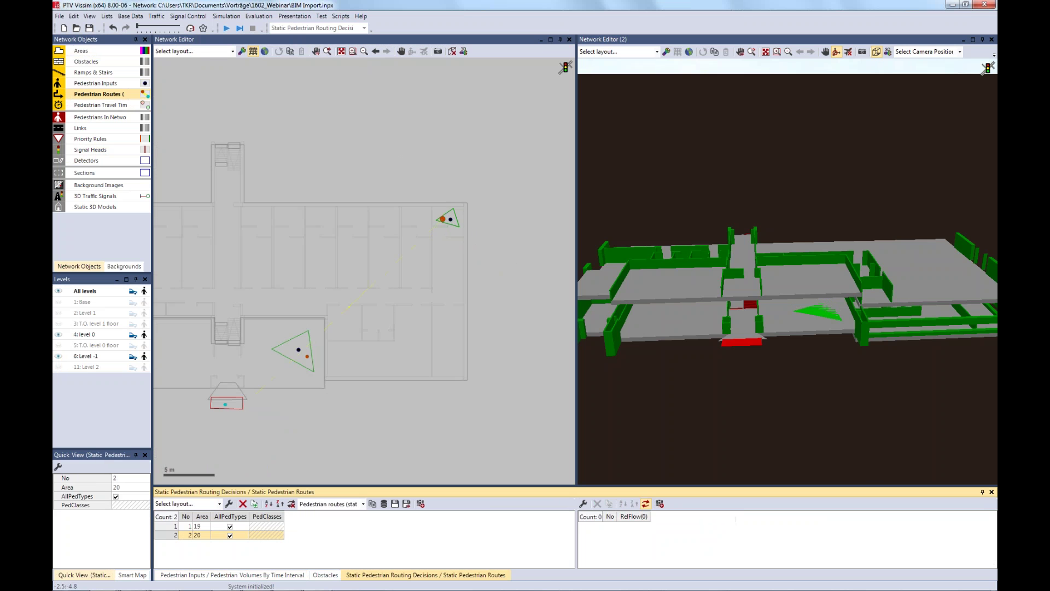
{"action": "left_click", "coordinate": [239, 410]}
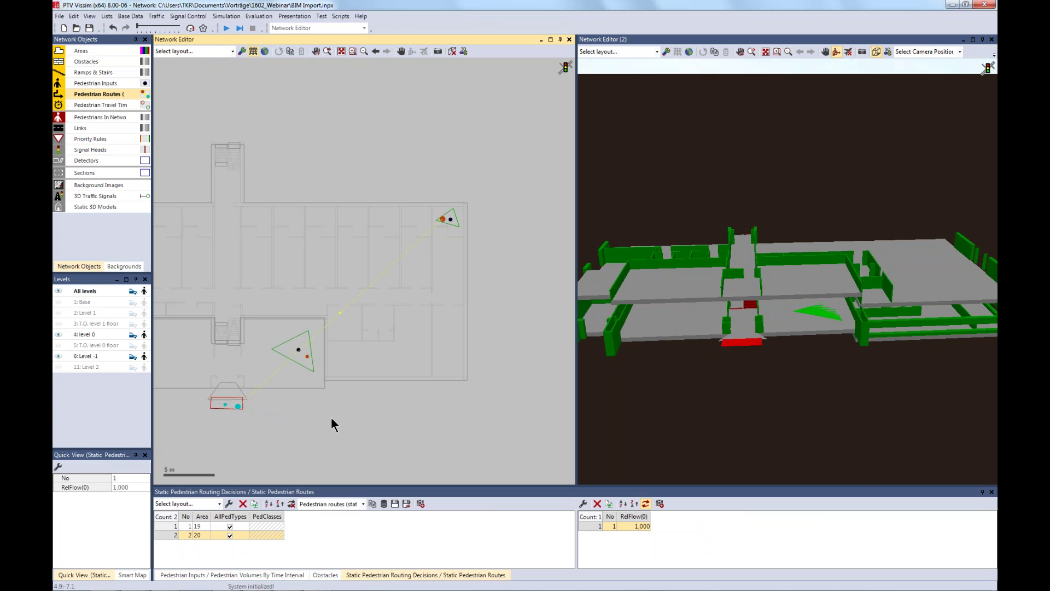
Assign the triangular pedestrian area in the upper-right corner room to Level -1
{"action": "left_click", "coordinate": [86, 50]}
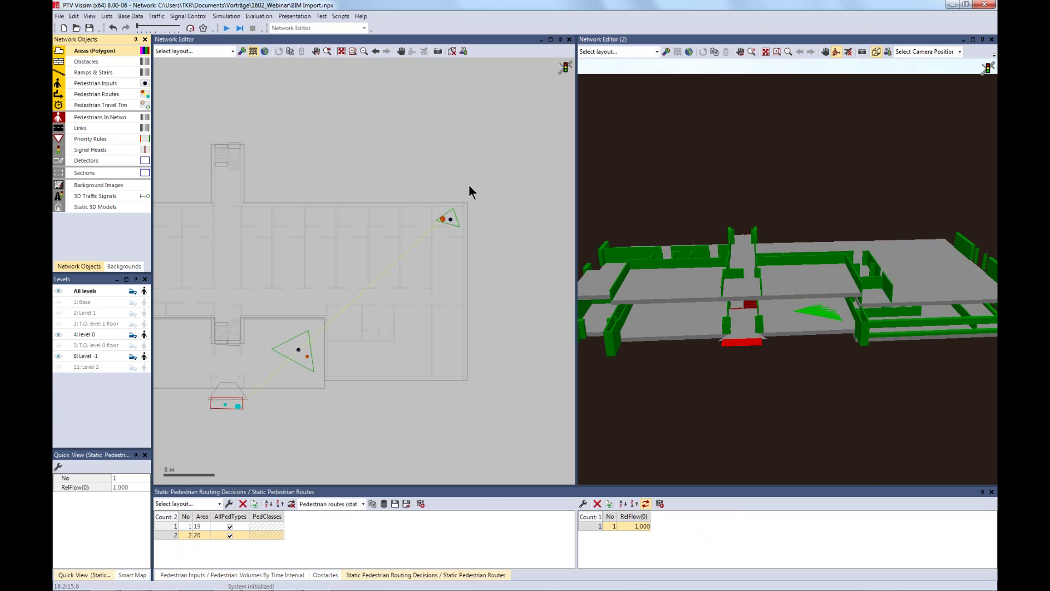
{"action": "left_click", "coordinate": [454, 220]}
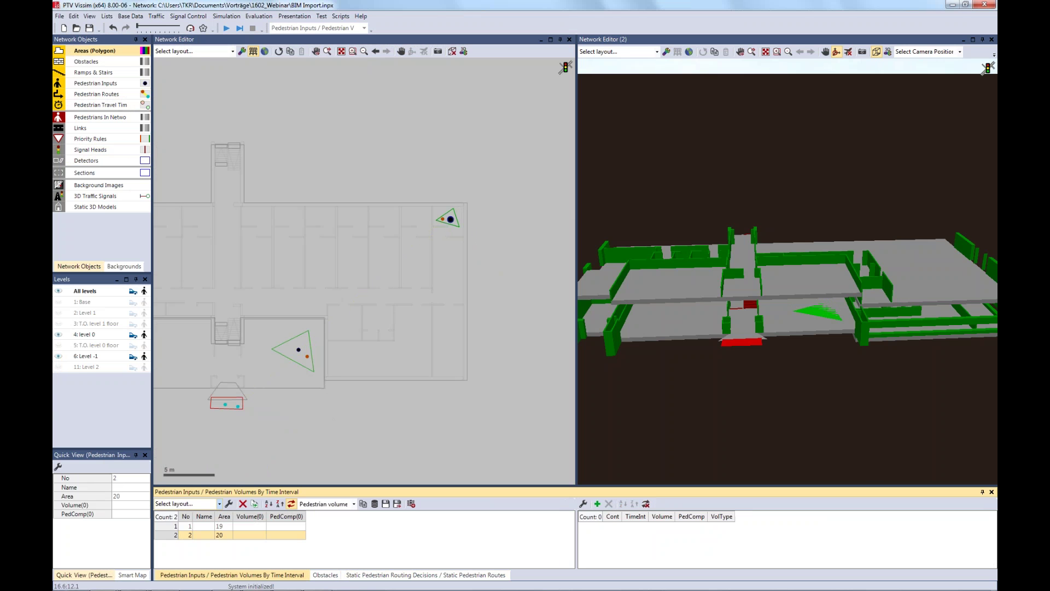
{"action": "scroll", "coordinate": [460, 211], "scroll_direction": "up", "scroll_amount": 2}
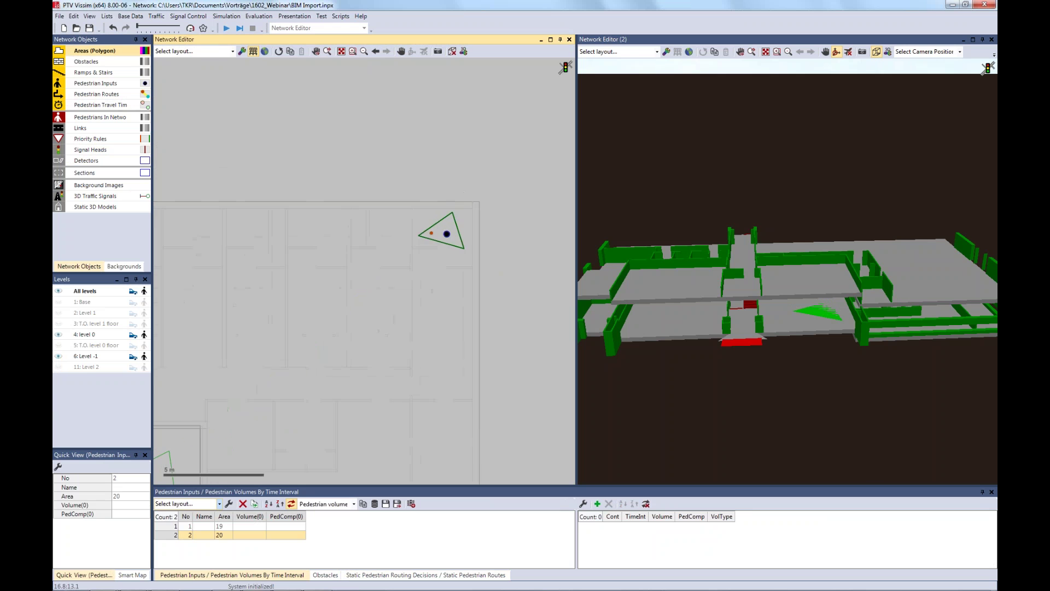
{"action": "double_click", "coordinate": [445, 229]}
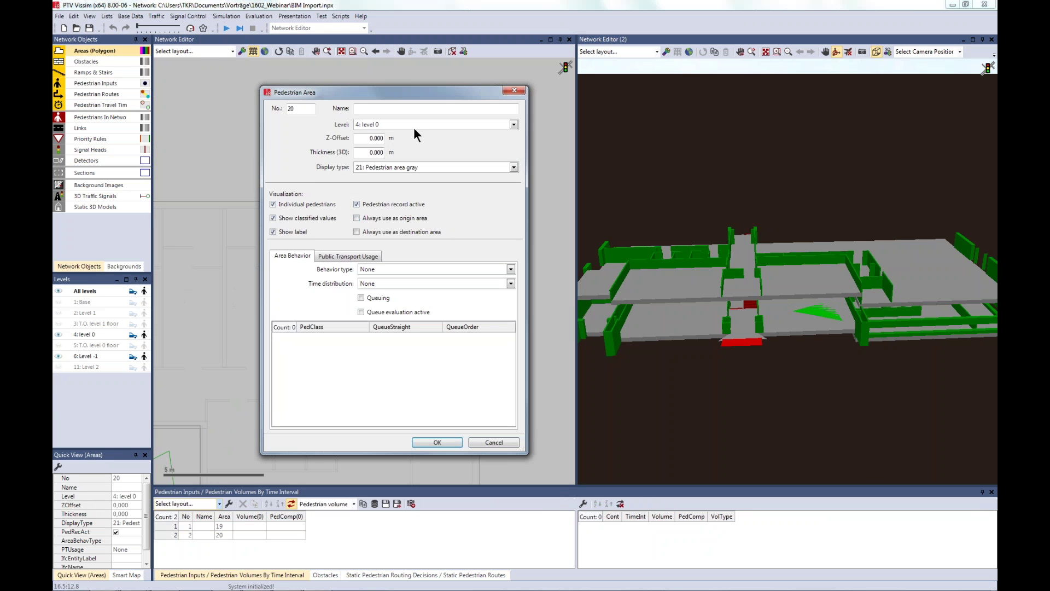
{"action": "left_click", "coordinate": [513, 125]}
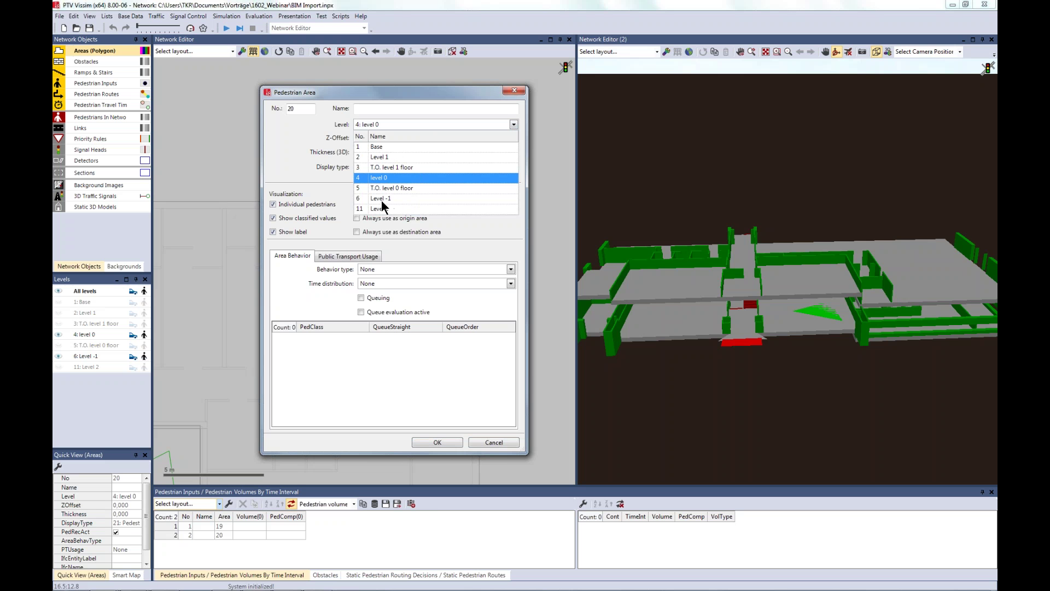
{"action": "left_click", "coordinate": [377, 198]}
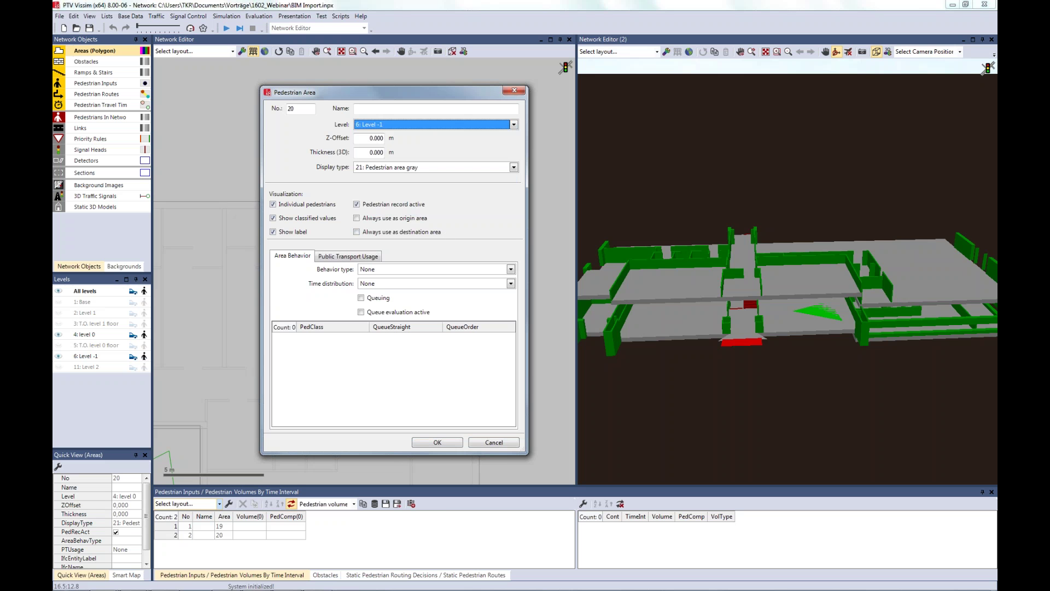
{"action": "left_click", "coordinate": [437, 442]}
Show Level 1 instead of Level -1 and draw a triangular pedestrian area on it in the small room beside the large entrance-level room
{"action": "scroll", "coordinate": [470, 142], "scroll_direction": "down", "scroll_amount": 3}
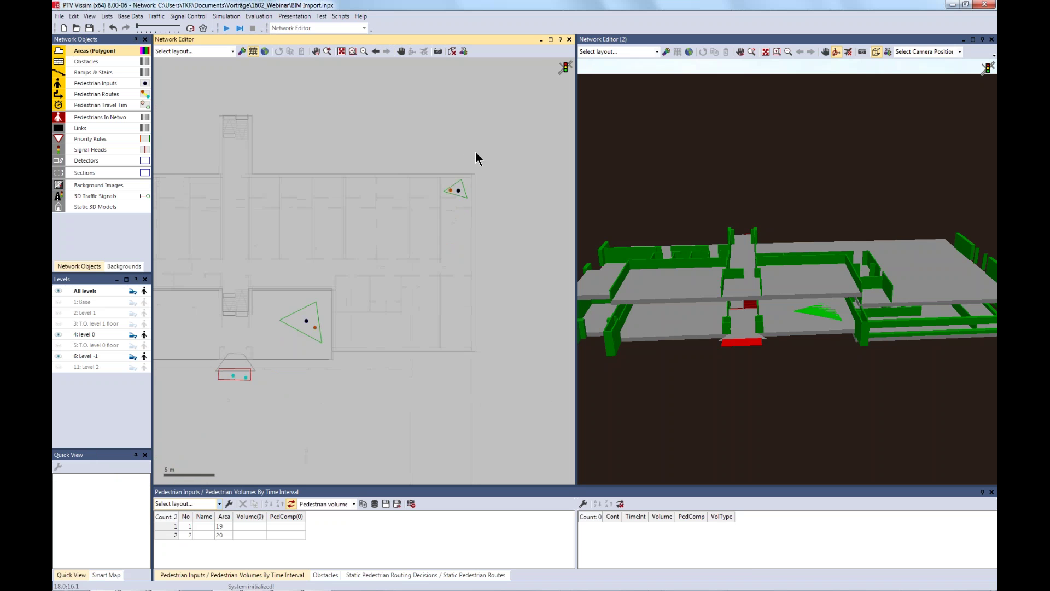
{"action": "left_click", "coordinate": [58, 356]}
{"action": "left_click", "coordinate": [59, 313]}
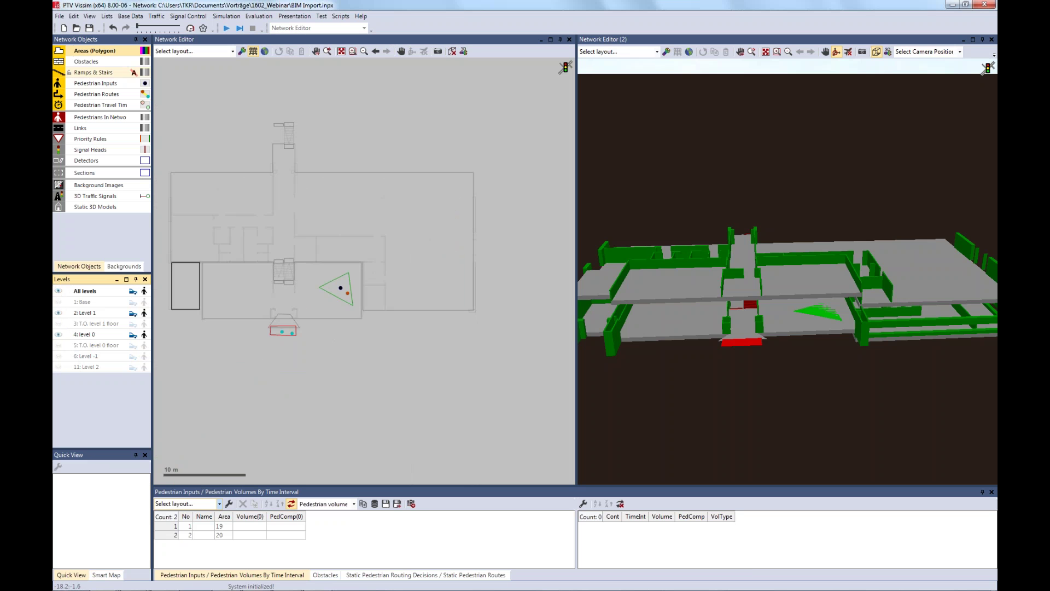
{"action": "scroll", "coordinate": [356, 257], "scroll_direction": "up", "scroll_amount": 4}
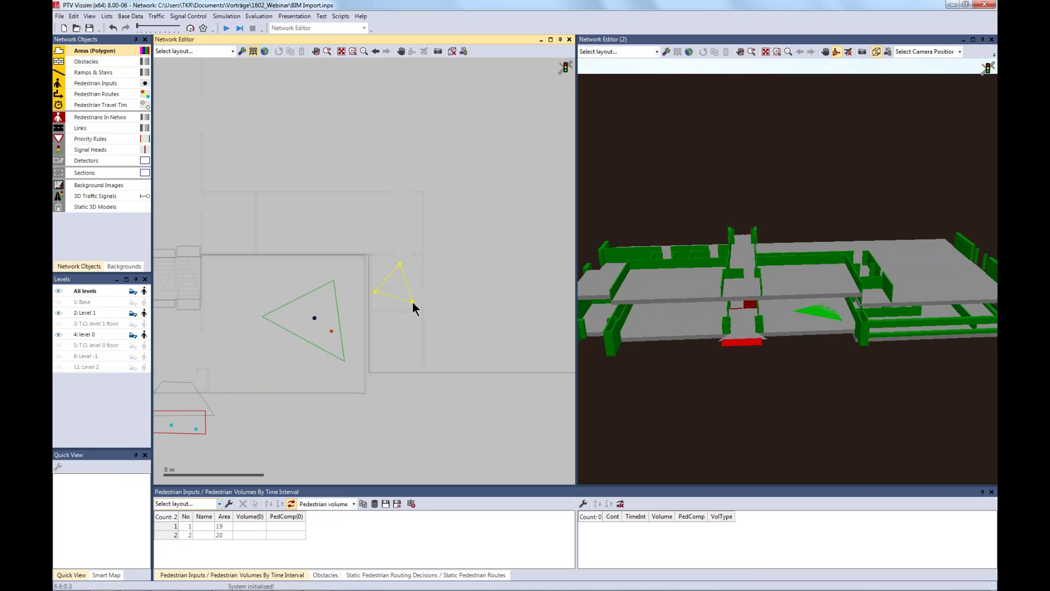
{"action": "double_click", "coordinate": [412, 301]}
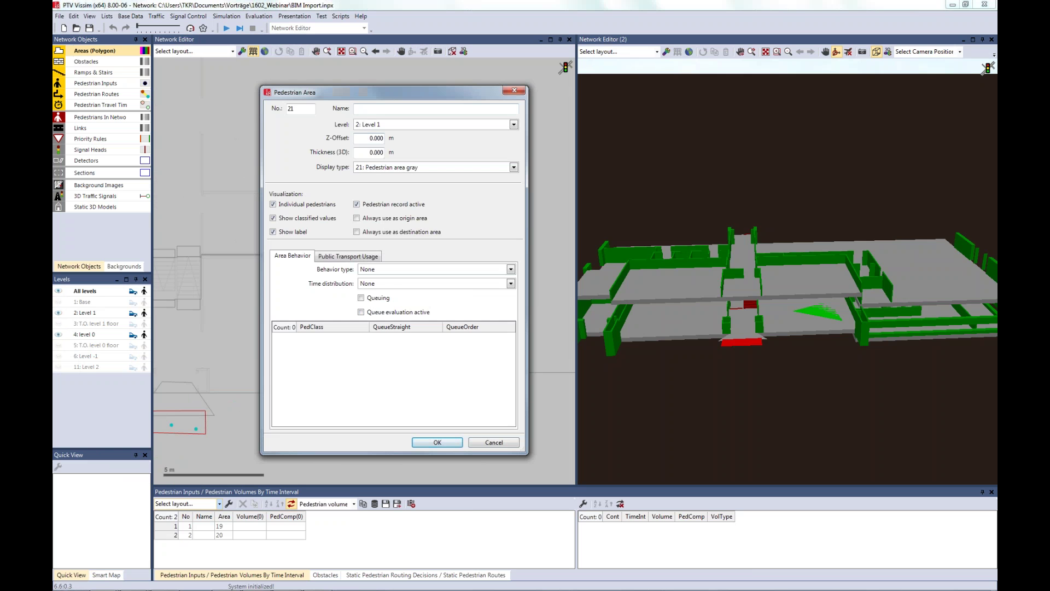
{"action": "left_click", "coordinate": [437, 442]}
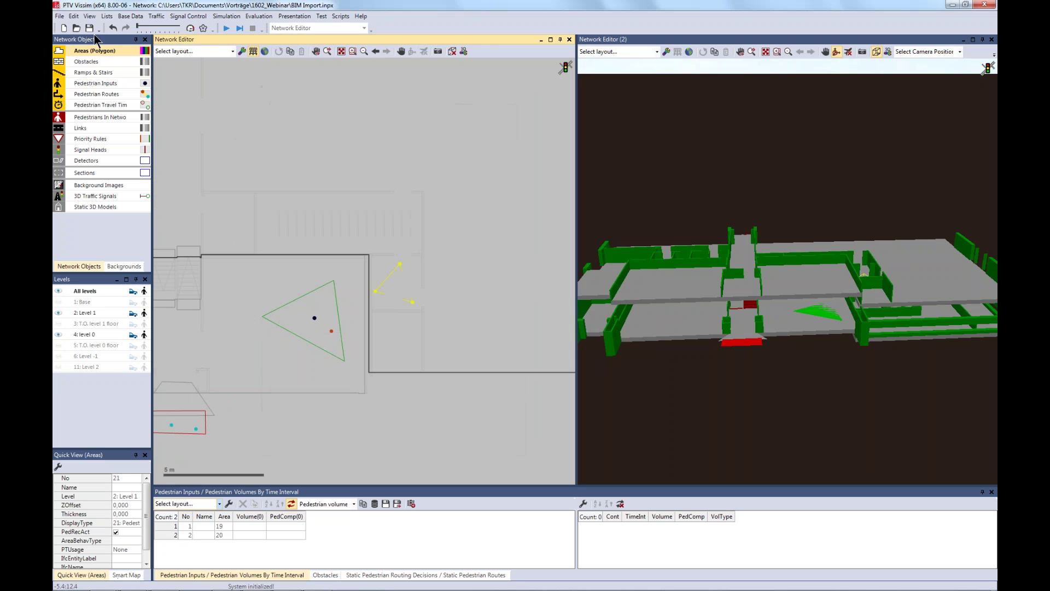
Create a static pedestrian route from the Level 1 triangle to the rectangle outside the entrance and place a pedestrian input on the triangle
{"action": "right_click", "coordinate": [402, 290]}
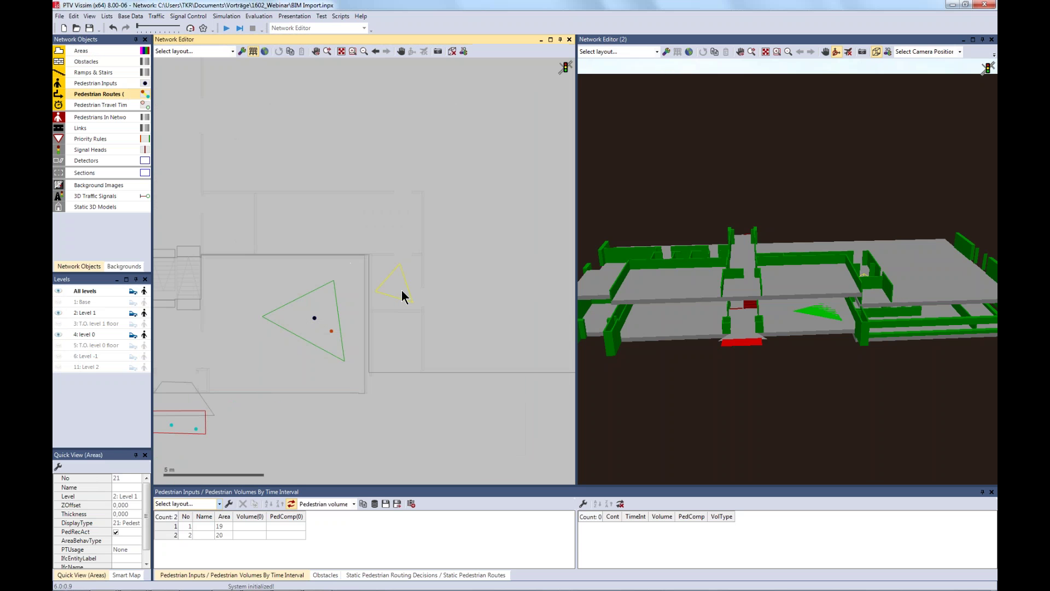
{"action": "left_click", "coordinate": [184, 431]}
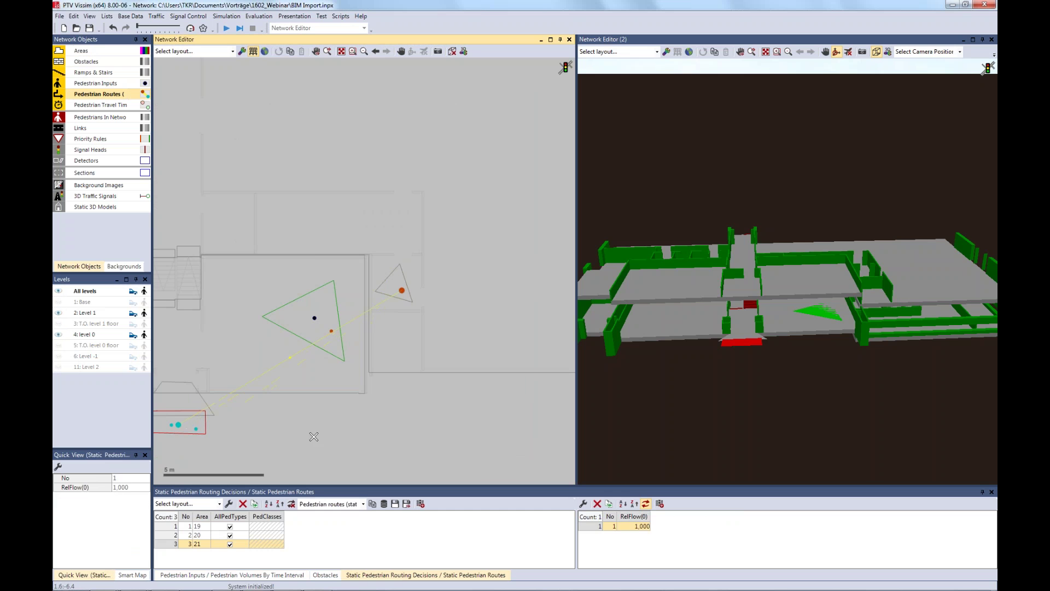
{"action": "left_click", "coordinate": [110, 83]}
{"action": "left_click", "coordinate": [395, 288]}
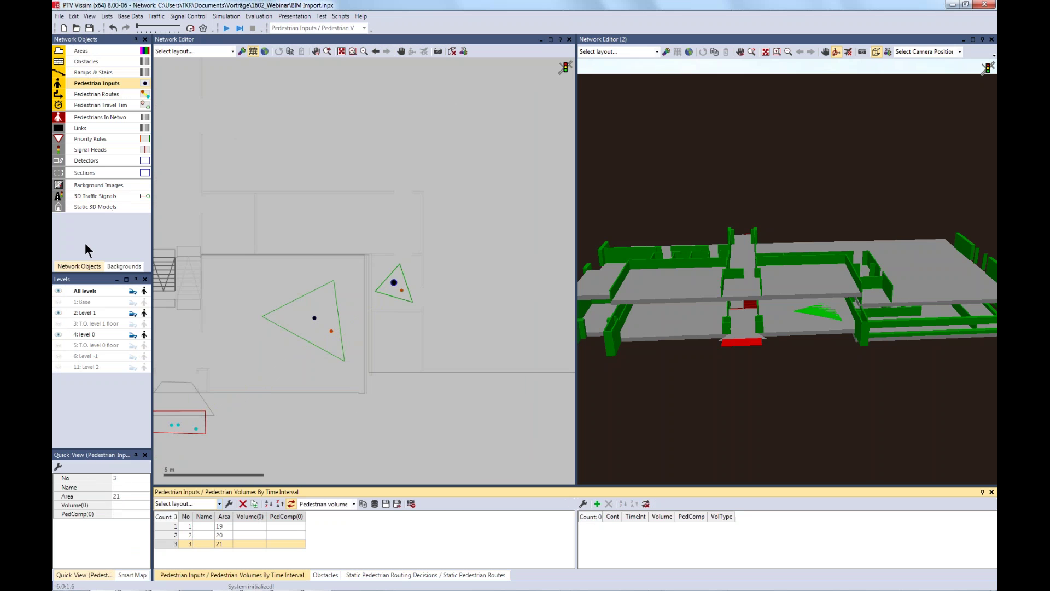
Hide Level 1 and level 0 in the 2D network editor and show only Level 2
{"action": "scroll", "coordinate": [415, 373], "scroll_direction": "down", "scroll_amount": 1}
{"action": "scroll", "coordinate": [415, 373], "scroll_direction": "down", "scroll_amount": 1}
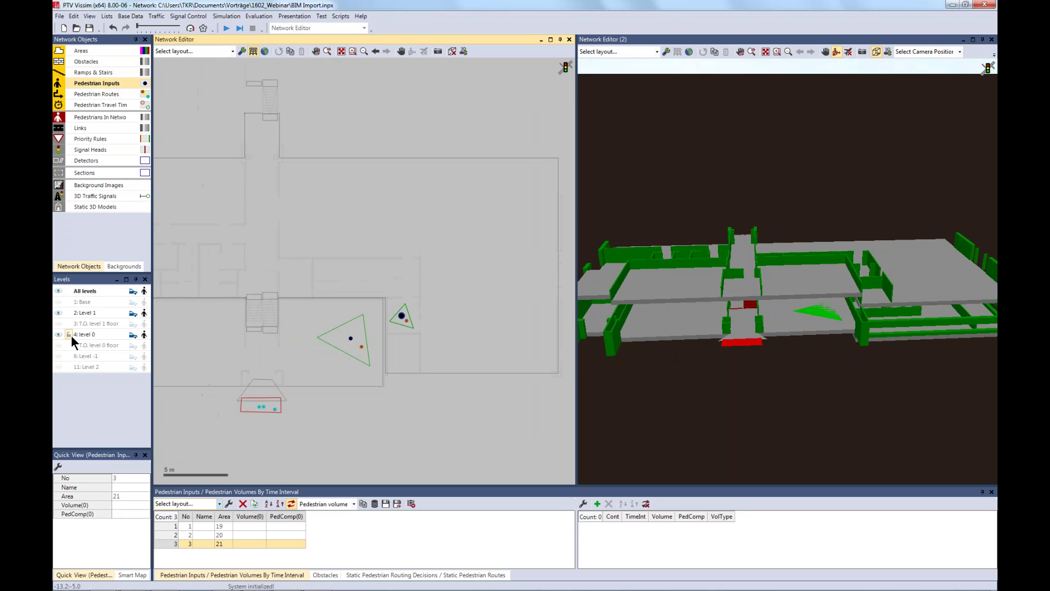
{"action": "left_click", "coordinate": [55, 311]}
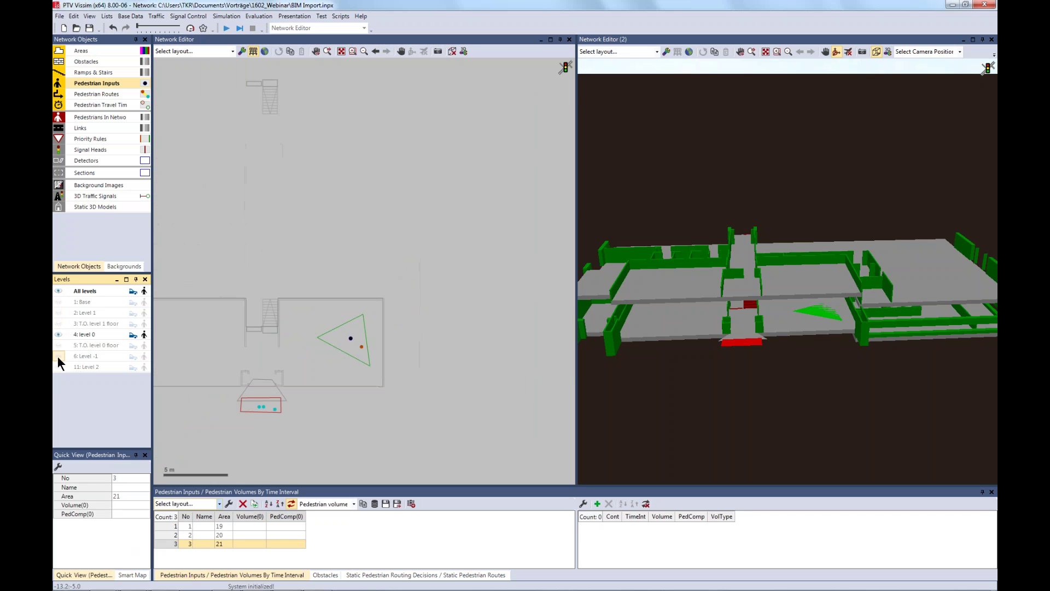
{"action": "left_click", "coordinate": [58, 366]}
{"action": "scroll", "coordinate": [468, 369], "scroll_direction": "down", "scroll_amount": 1}
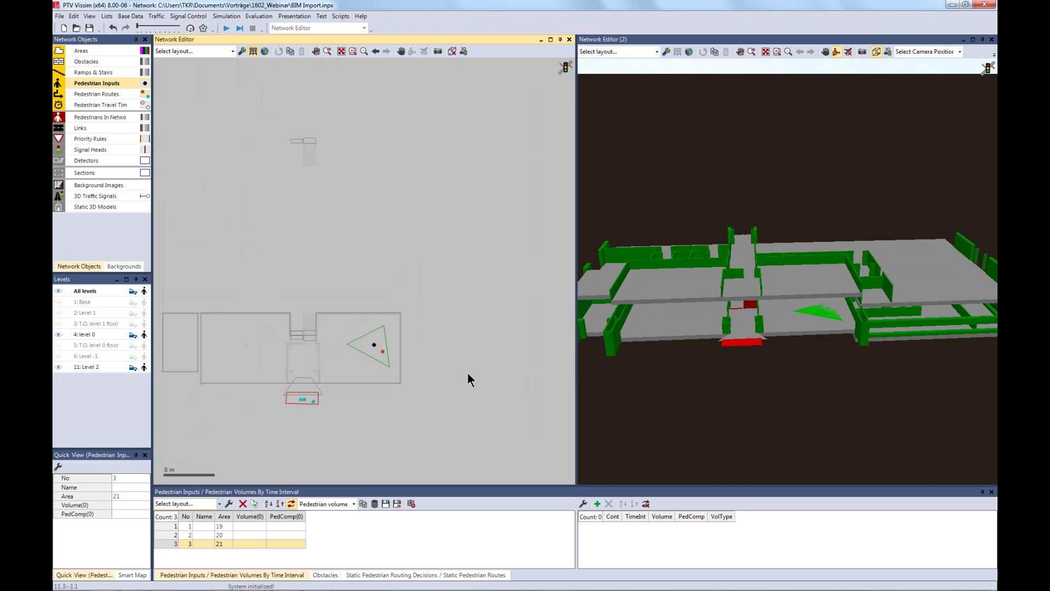
{"action": "left_click", "coordinate": [58, 334]}
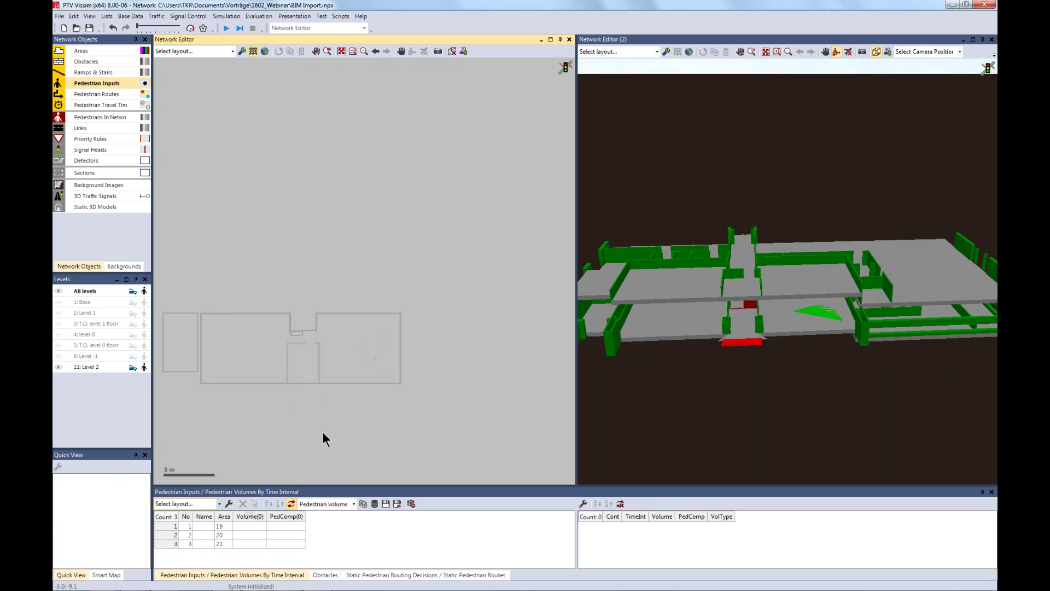
Draw a triangular pedestrian area in the left part of the large Level 2 floor and place a pedestrian input on it
{"action": "left_click", "coordinate": [94, 51]}
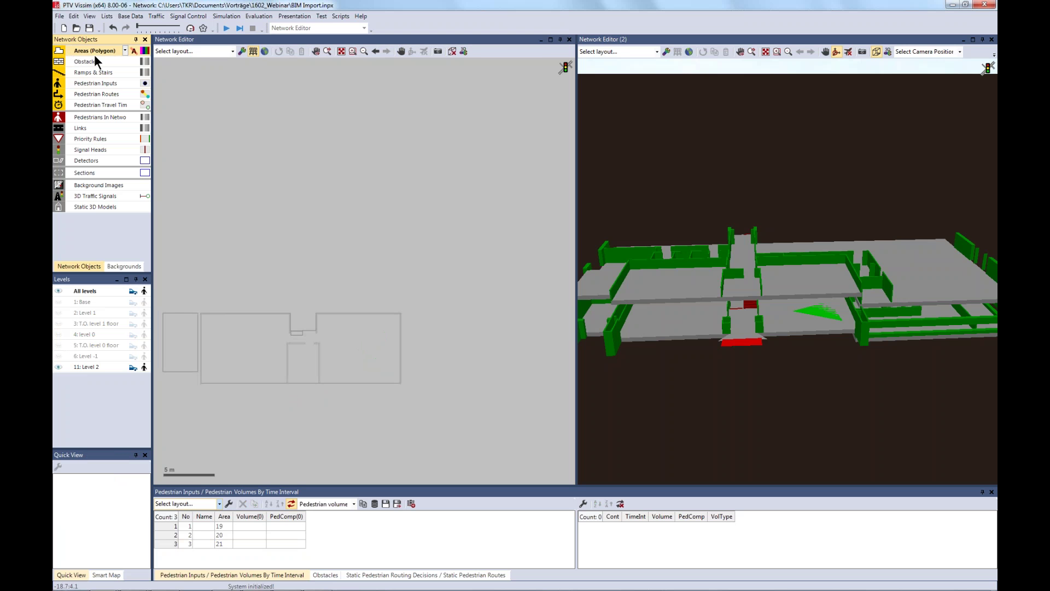
{"action": "double_click", "coordinate": [255, 359]}
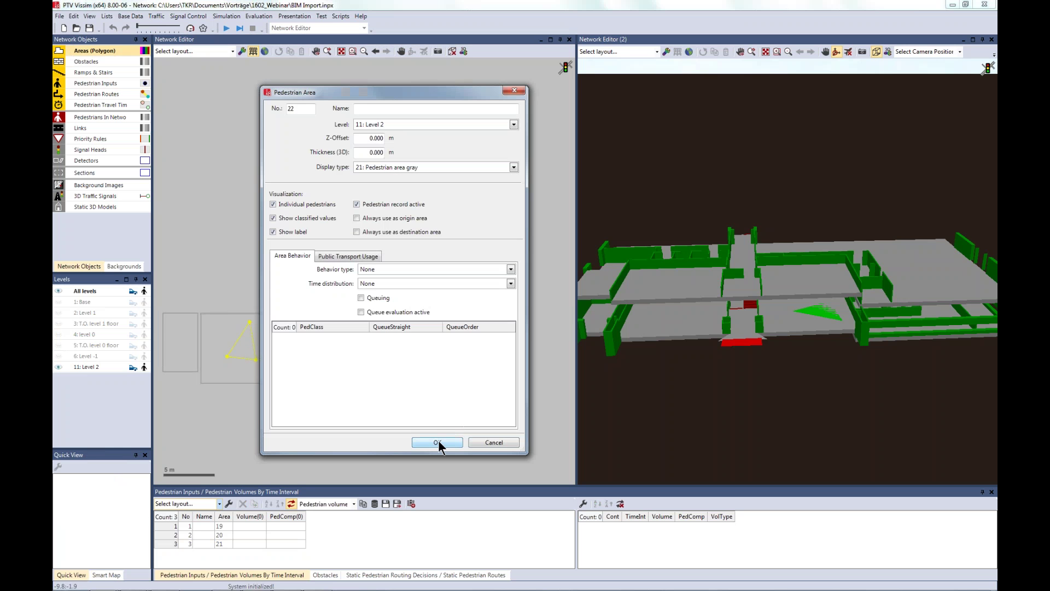
{"action": "key", "text": "Return"}
{"action": "left_click", "coordinate": [90, 84]}
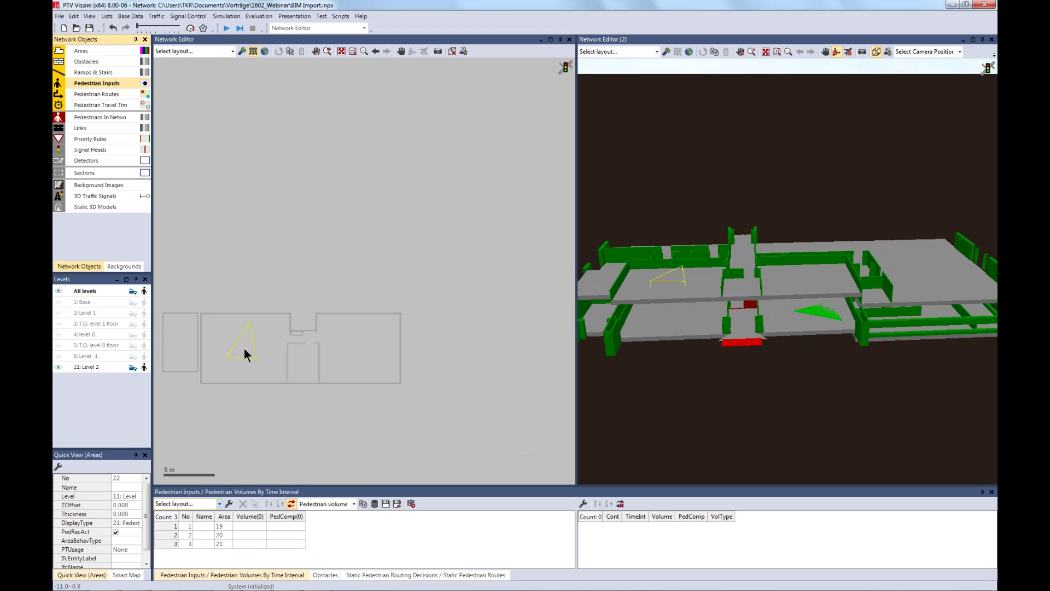
{"action": "right_click", "coordinate": [244, 347]}
{"action": "left_click", "coordinate": [265, 438]}
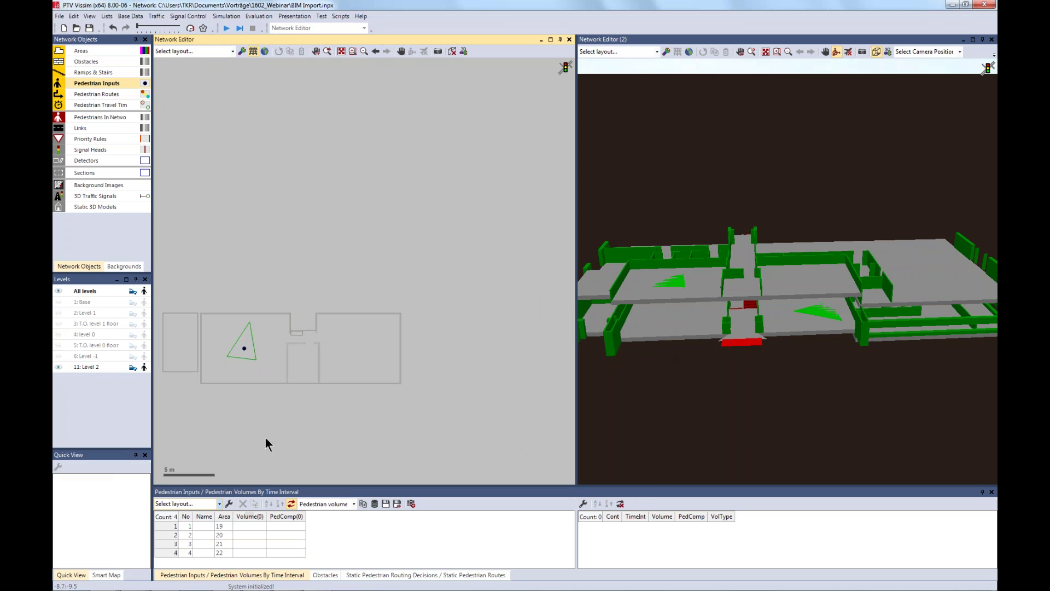
Create a static pedestrian route from the Level 2 triangle to the rectangle outside the entrance, showing level 0 to reach the destination
{"action": "left_click", "coordinate": [102, 94]}
{"action": "right_click", "coordinate": [236, 354]}
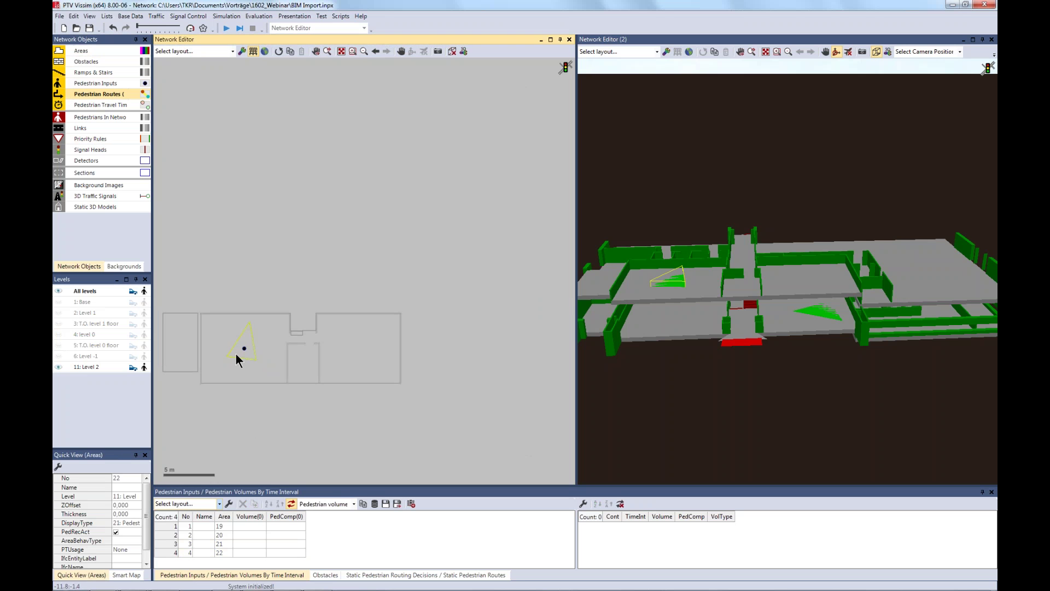
{"action": "left_click", "coordinate": [60, 333]}
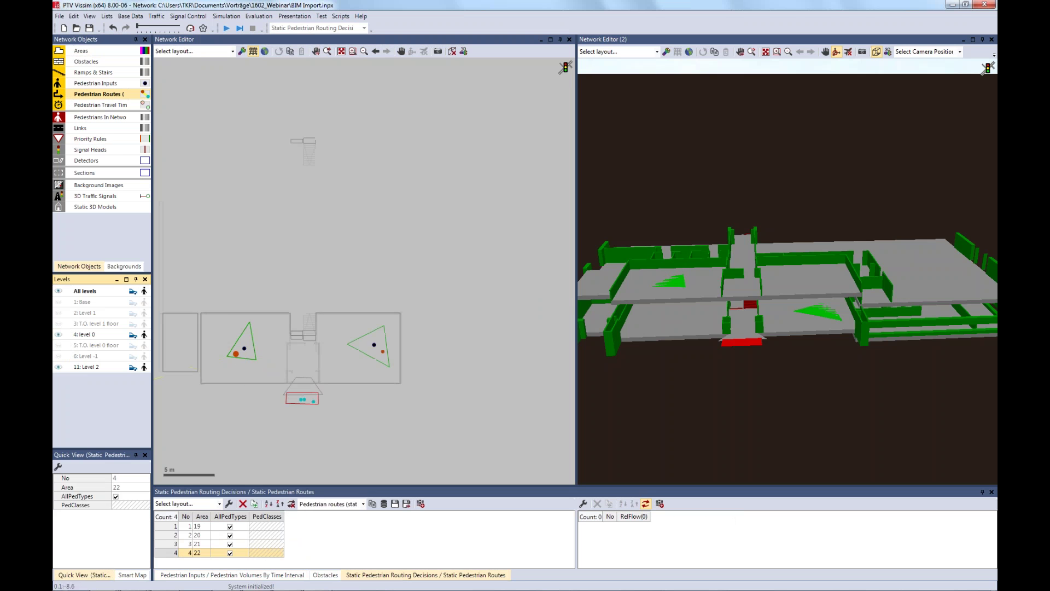
{"action": "left_click", "coordinate": [290, 398]}
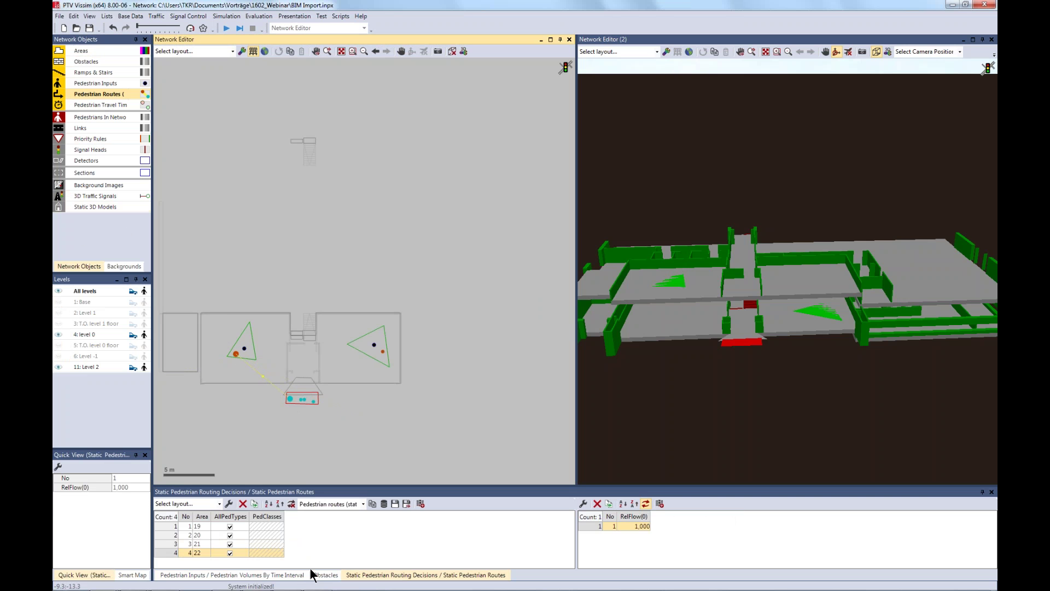
Set the volume of all four pedestrian inputs to 3600
{"action": "left_click", "coordinate": [222, 576]}
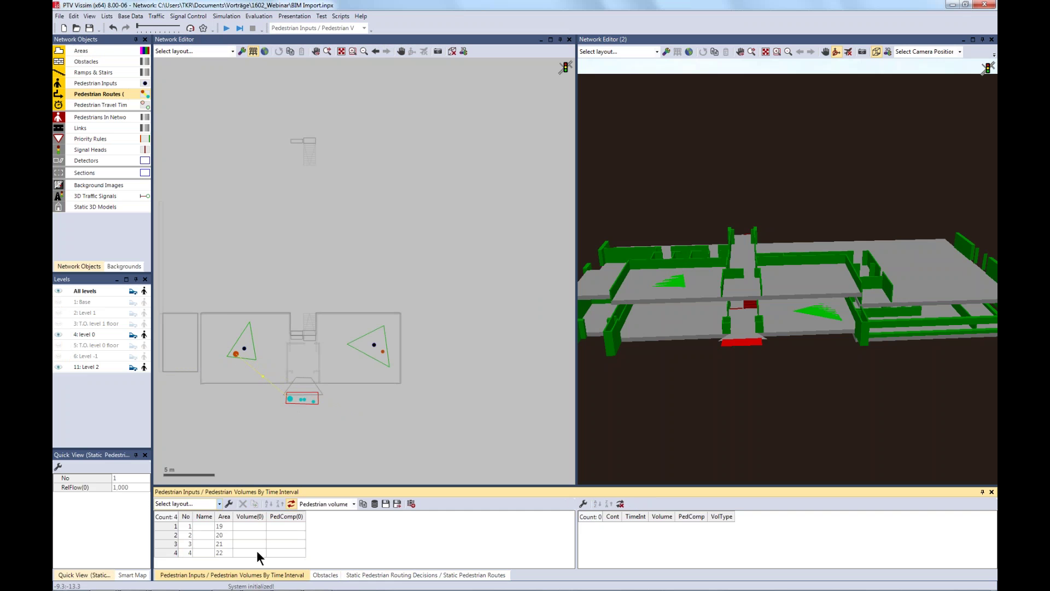
{"action": "left_click_drag", "start_coordinate": [250, 525], "coordinate": [254, 552]}
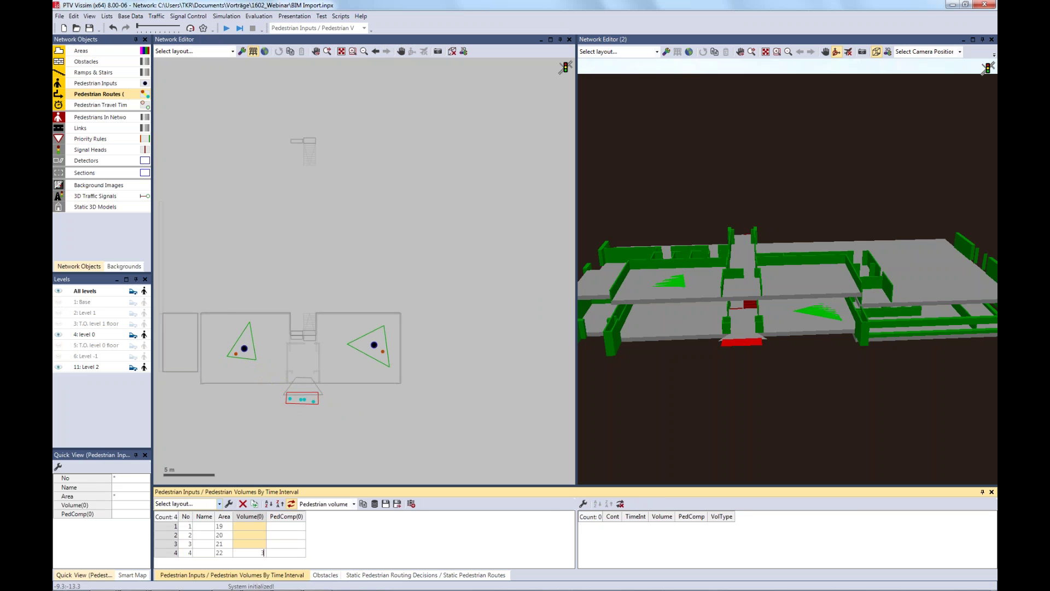
{"action": "key", "text": "Return"}
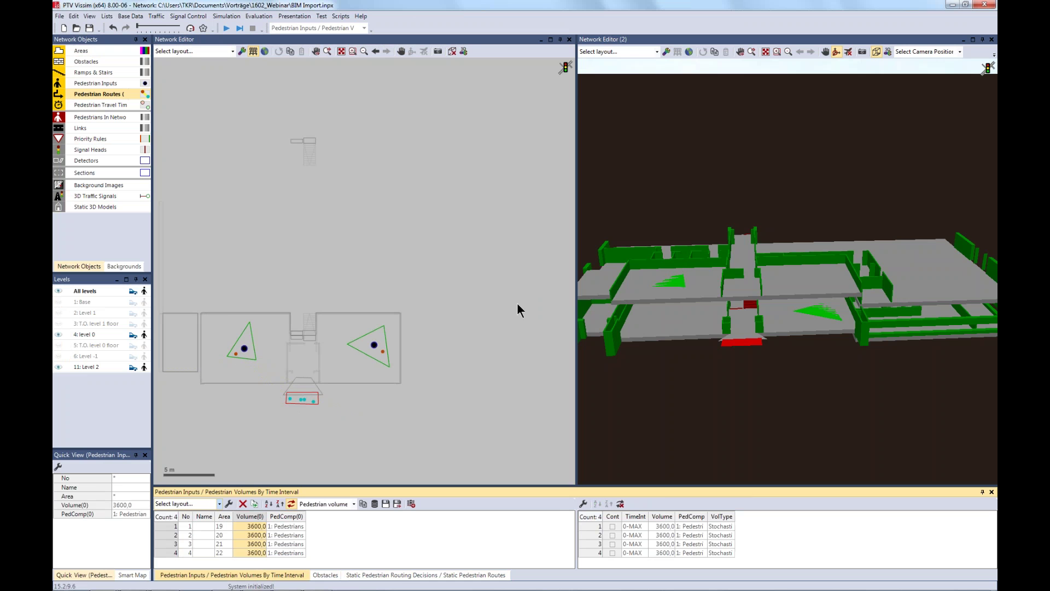
{"action": "left_click", "coordinate": [452, 429]}
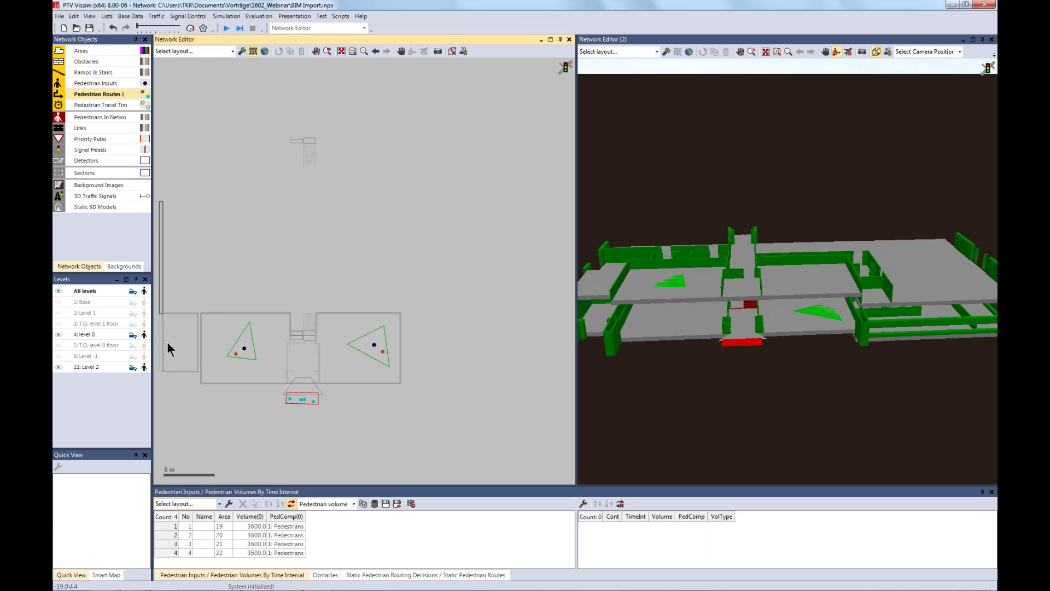
Show all levels and start the pedestrian simulation, saving the network changes
{"action": "left_click", "coordinate": [58, 290]}
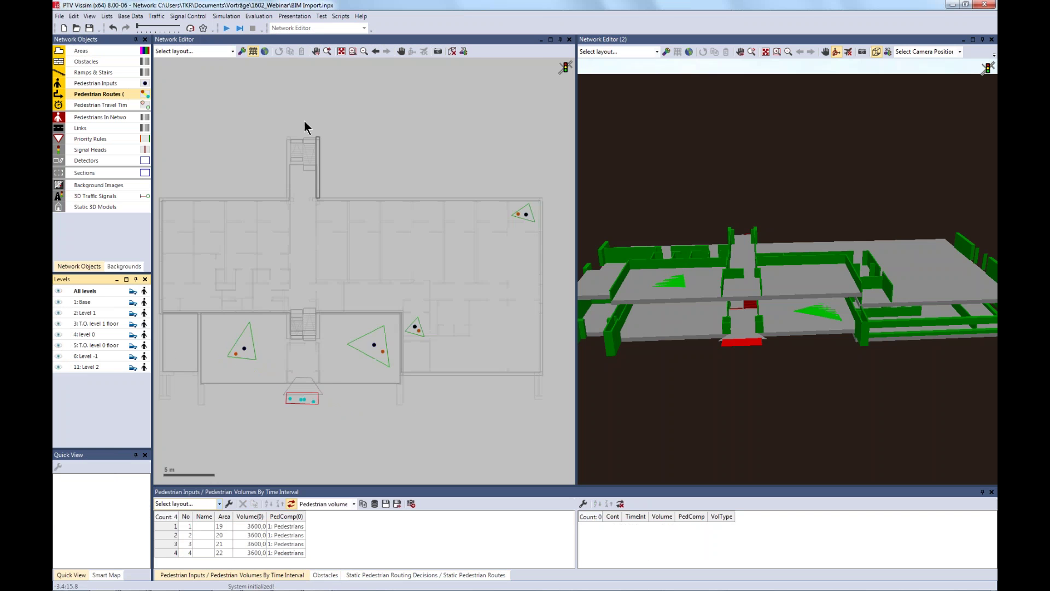
{"action": "left_click", "coordinate": [225, 32]}
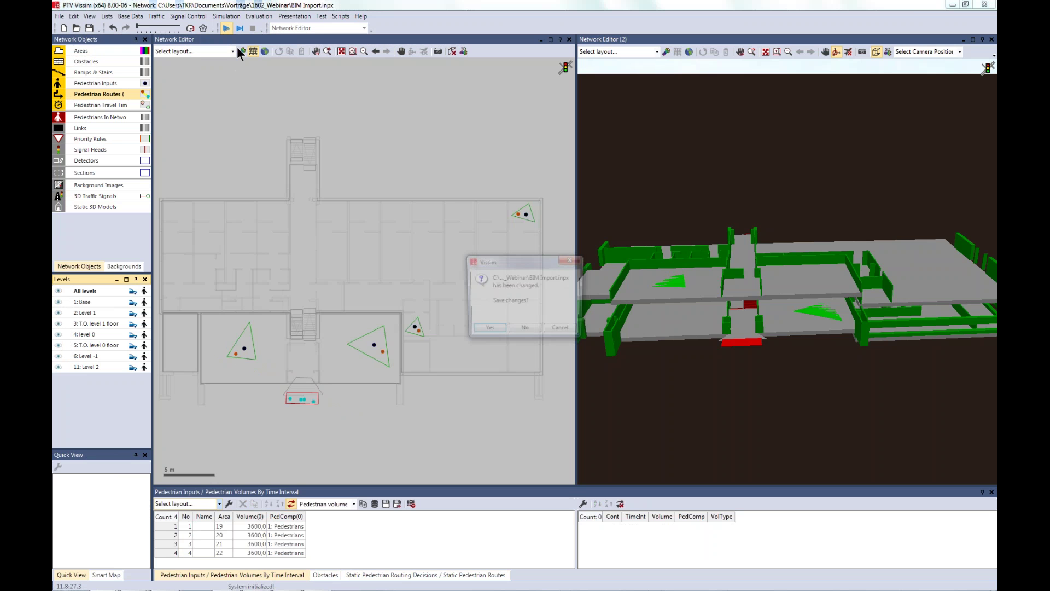
{"action": "left_click", "coordinate": [486, 330]}
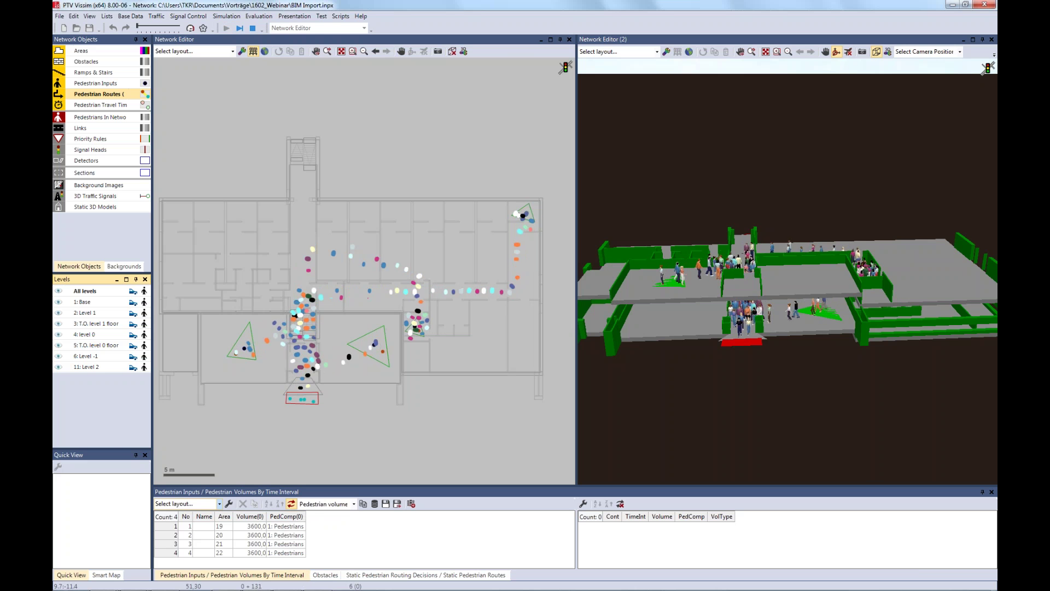
Divide the volumes of all four pedestrian inputs by 4 in one edit while the simulation runs
{"action": "mouse_move", "coordinate": [277, 583]}
{"action": "left_click", "coordinate": [250, 516]}
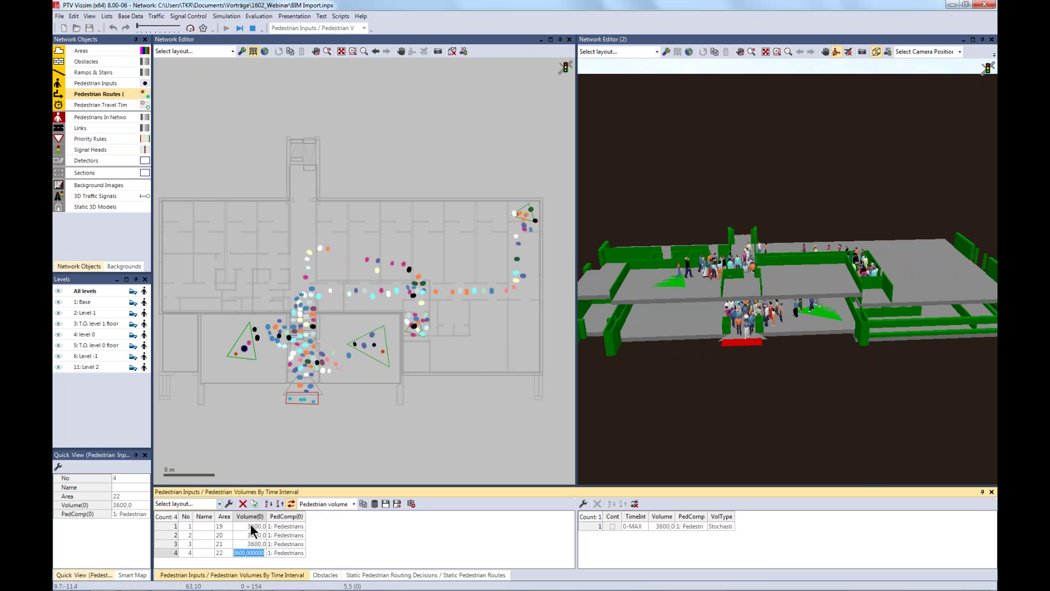
{"action": "type", "text": "=/"}
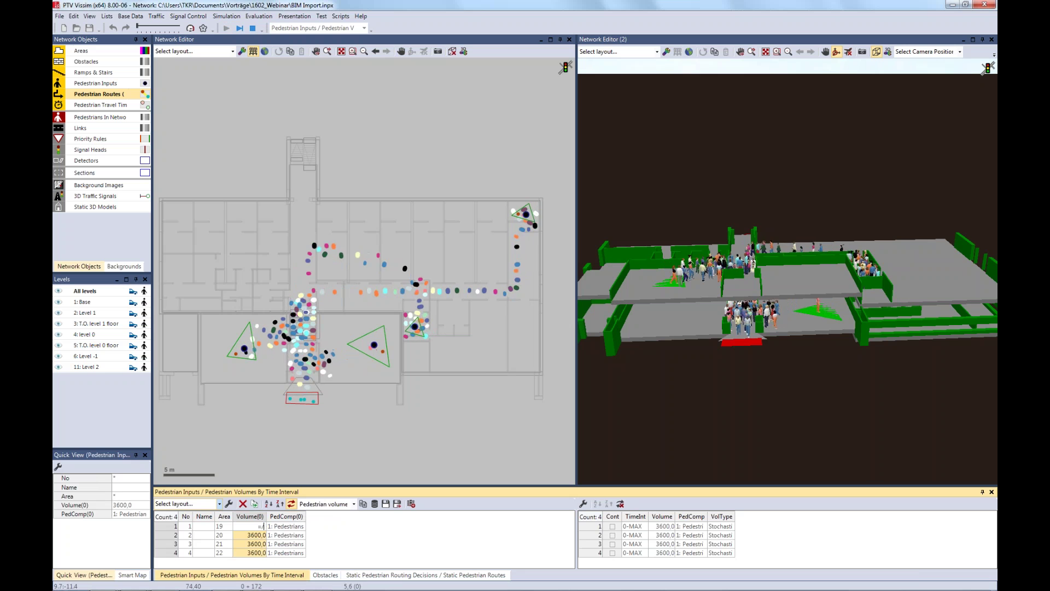
{"action": "type", "text": "4"}
{"action": "key", "text": "Return"}
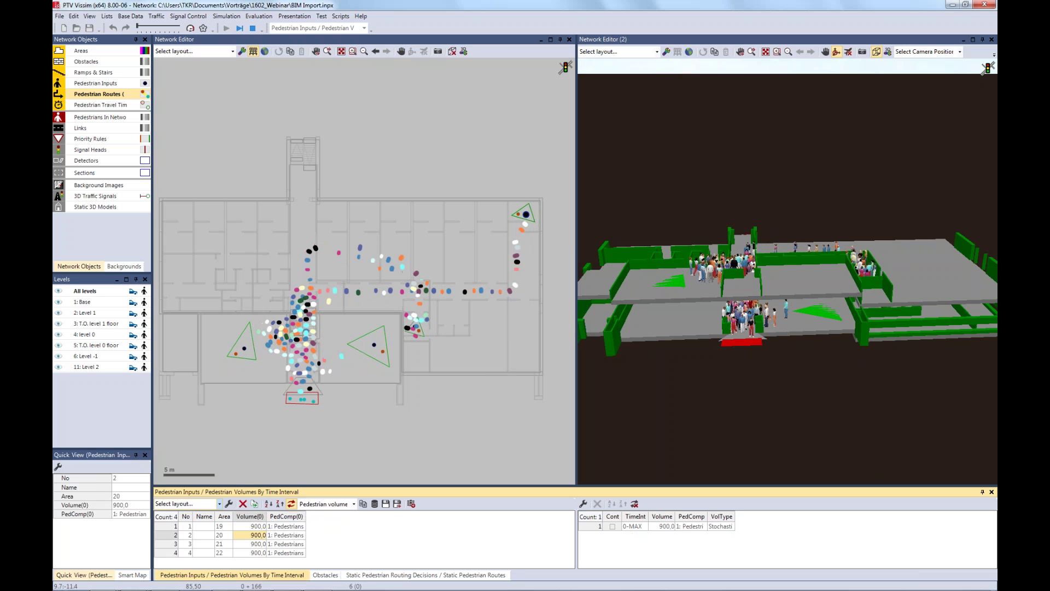
Hide Level 2 and enlarge the 3D view to examine the pedestrians walking through the building from above
{"action": "left_click", "coordinate": [708, 205]}
{"action": "scroll", "coordinate": [707, 205], "scroll_direction": "up", "scroll_amount": 1}
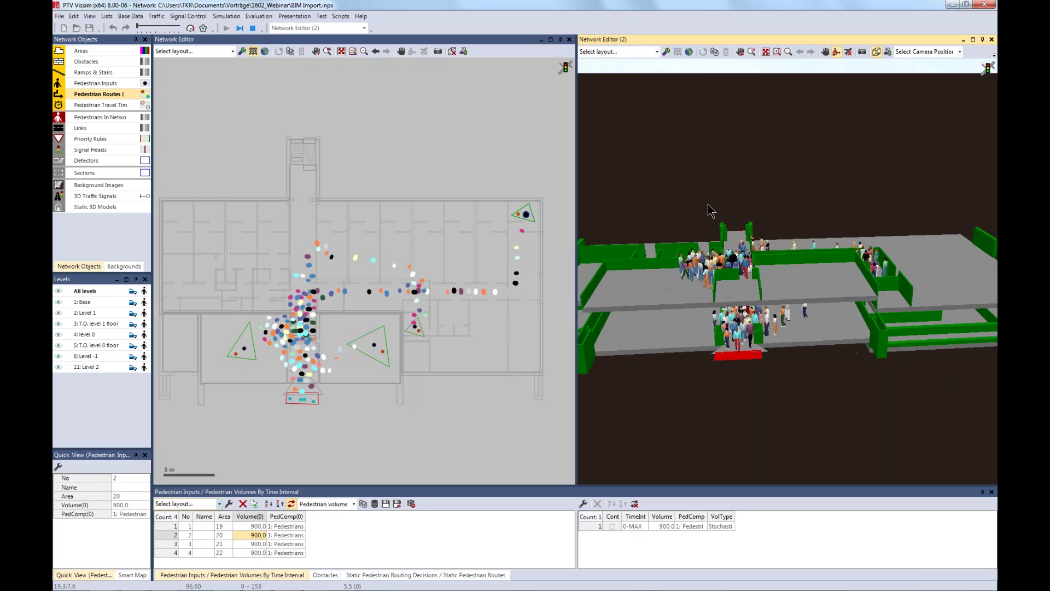
{"action": "left_click", "coordinate": [57, 369]}
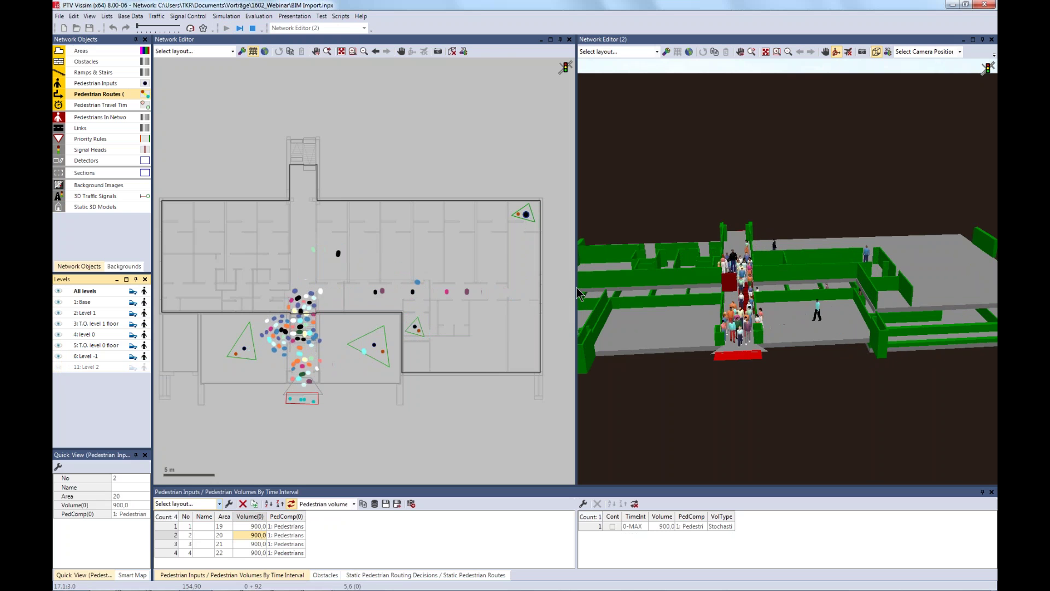
{"action": "left_click_drag", "start_coordinate": [576, 306], "coordinate": [458, 307]}
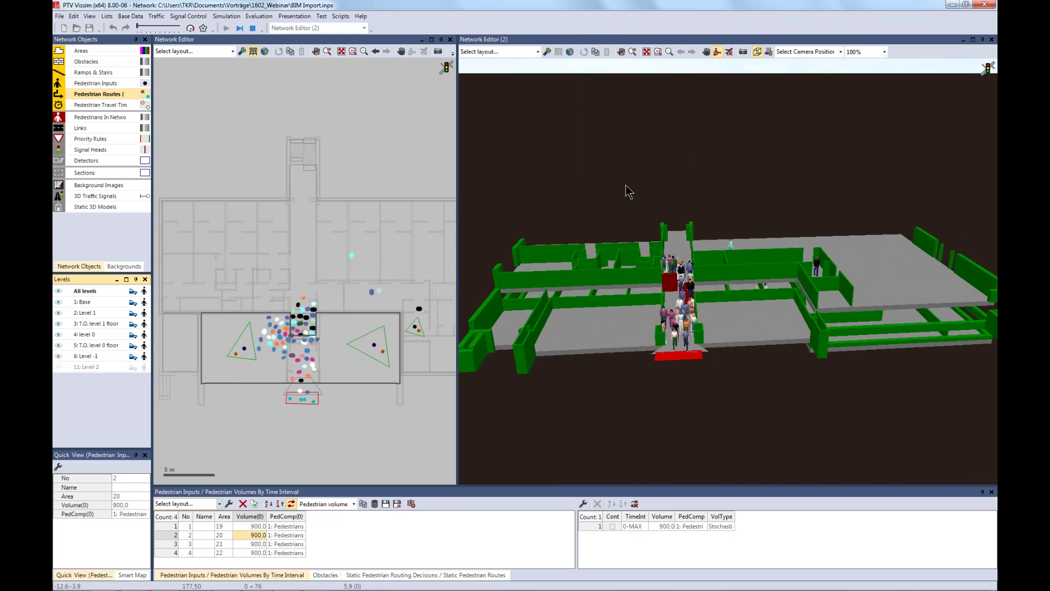
{"action": "scroll", "coordinate": [642, 214], "scroll_direction": "up", "scroll_amount": 2}
{"action": "left_click_drag", "start_coordinate": [643, 215], "coordinate": [540, 389]}
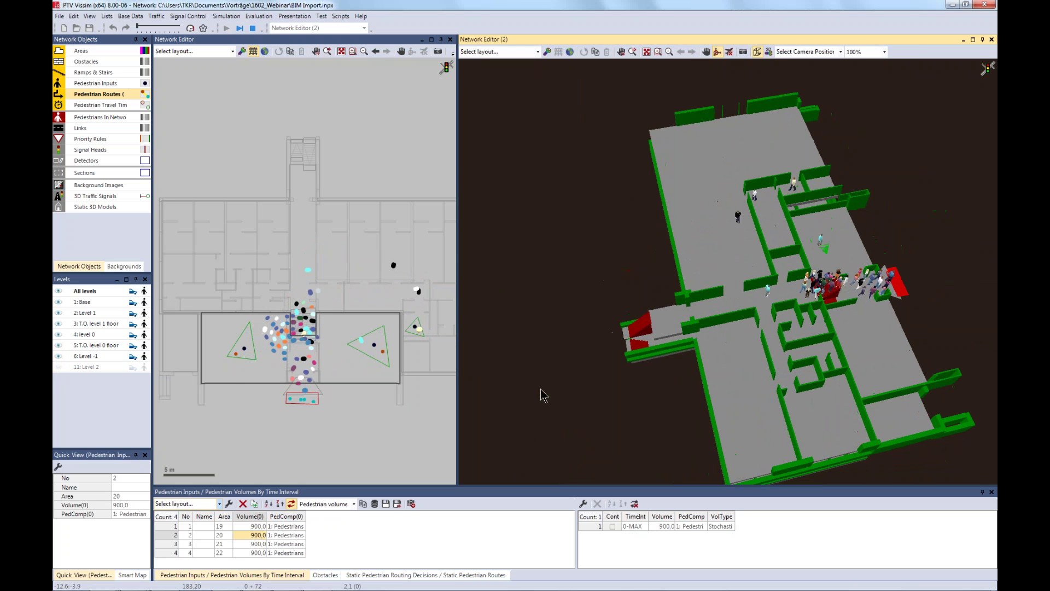
Examine the pedestrian flow on the lower floors with Level 1 hidden, and restore Level 1 and Level 2
{"action": "left_click", "coordinate": [57, 312]}
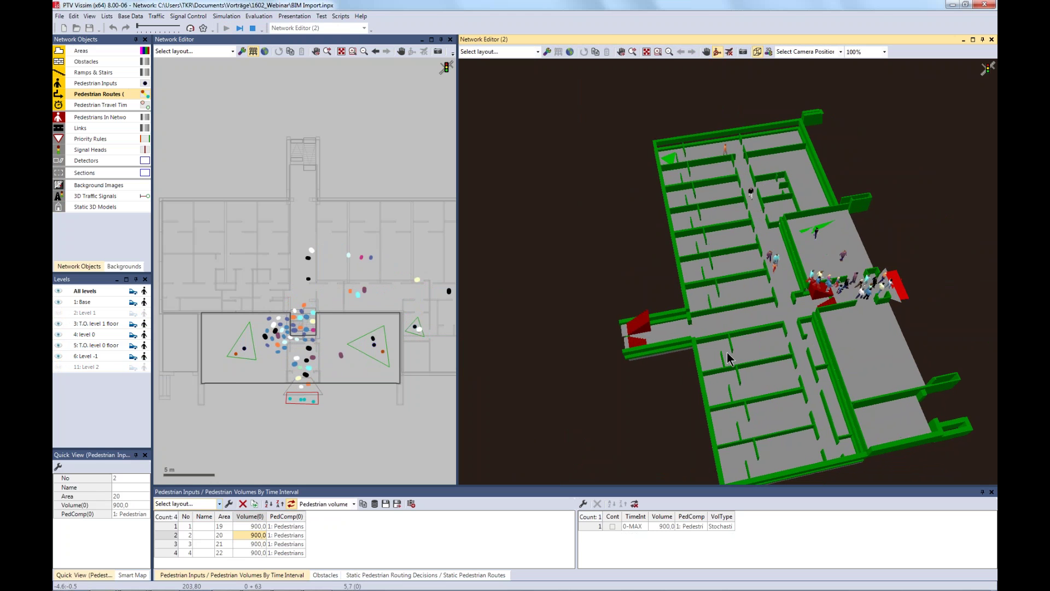
{"action": "left_click_drag", "start_coordinate": [719, 352], "coordinate": [924, 292]}
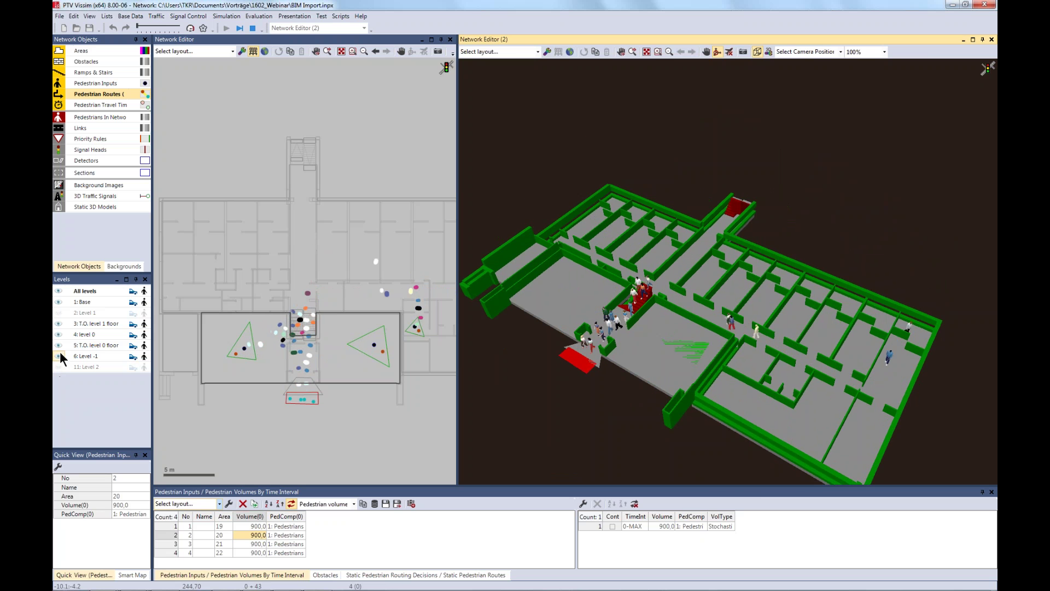
{"action": "left_click", "coordinate": [58, 312]}
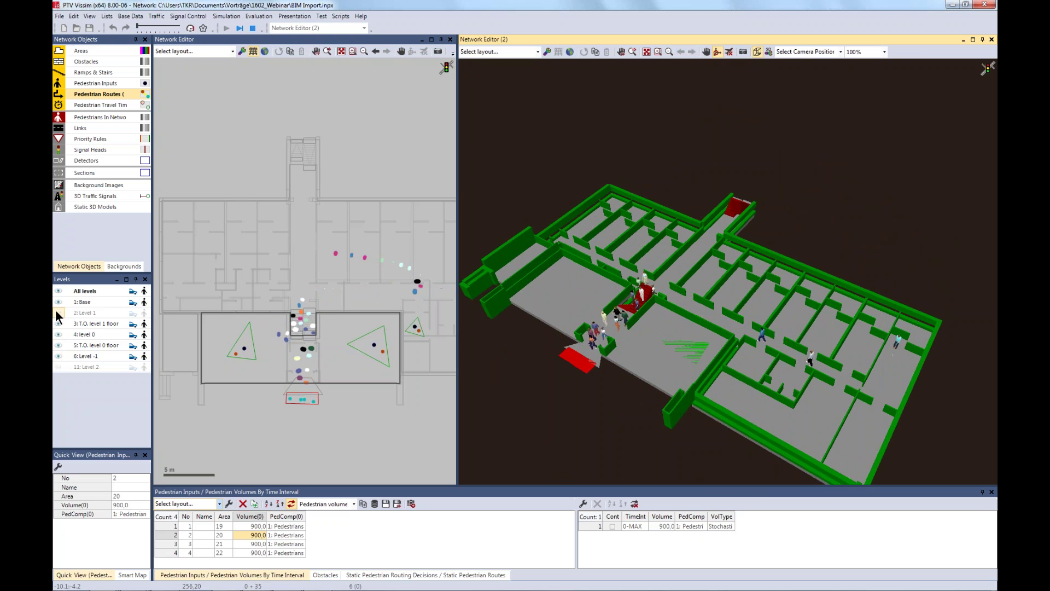
{"action": "left_click_drag", "start_coordinate": [786, 306], "coordinate": [640, 314]}
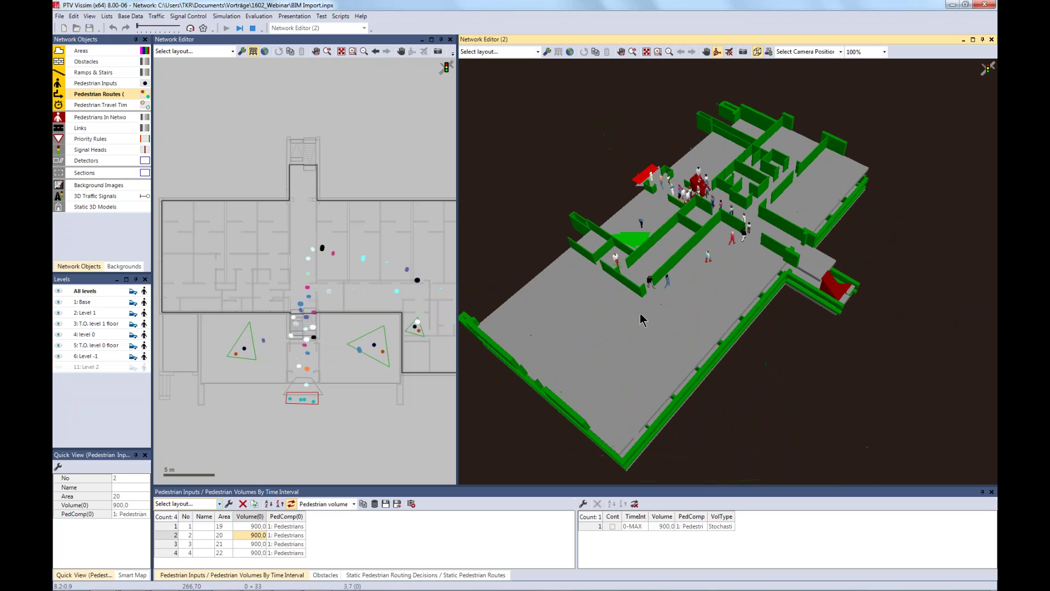
{"action": "left_click", "coordinate": [58, 366]}
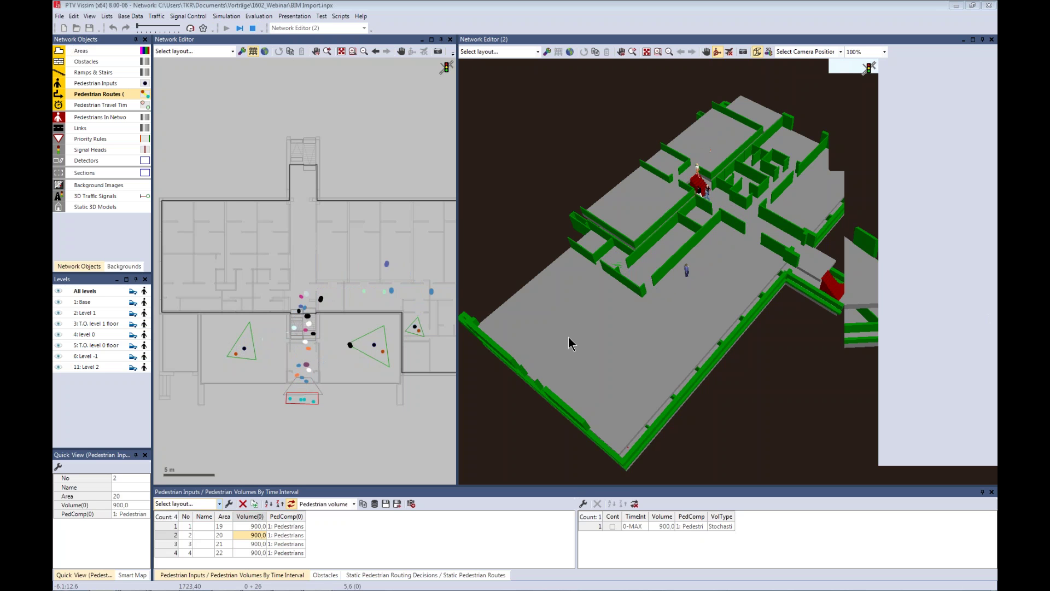
Stop the running pedestrian simulation and clear the selection of the Level 1 slab
{"action": "left_click", "coordinate": [618, 366]}
{"action": "left_click_drag", "start_coordinate": [618, 367], "coordinate": [644, 362]}
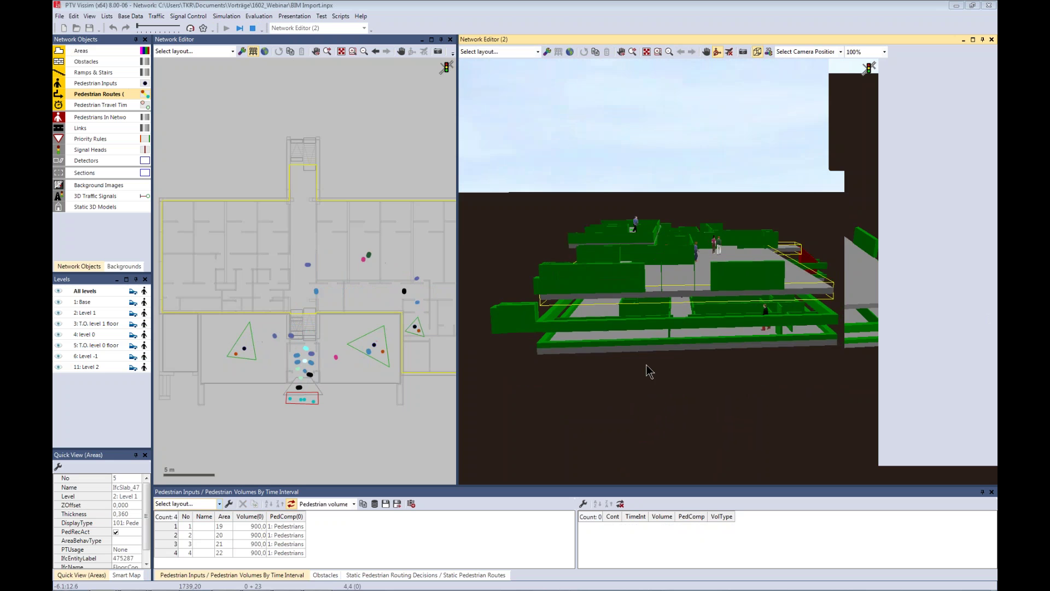
{"action": "left_click_drag", "start_coordinate": [774, 346], "coordinate": [747, 319]}
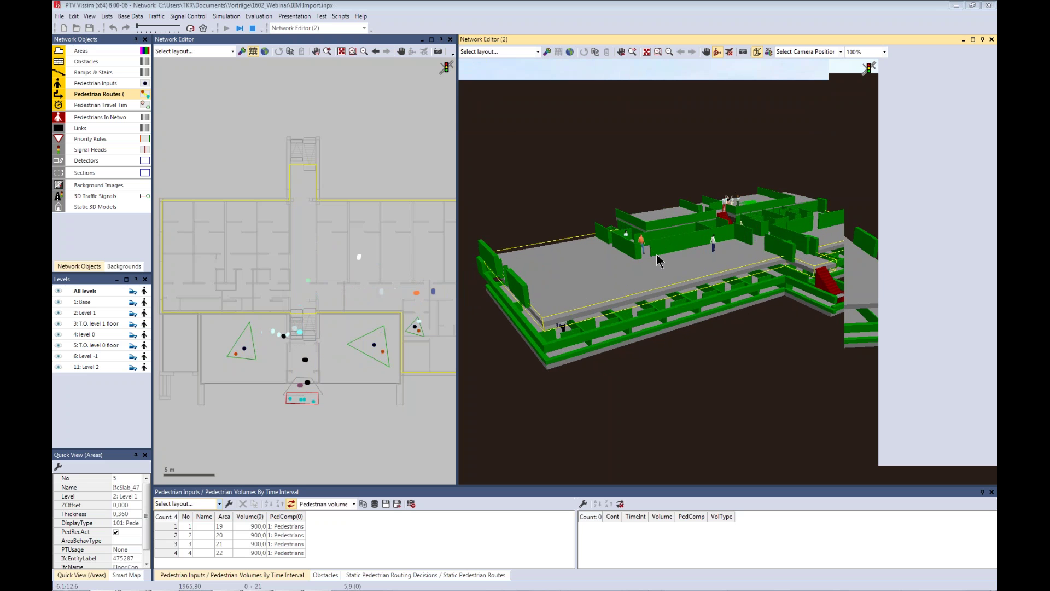
{"action": "left_click_drag", "start_coordinate": [544, 382], "coordinate": [575, 397]}
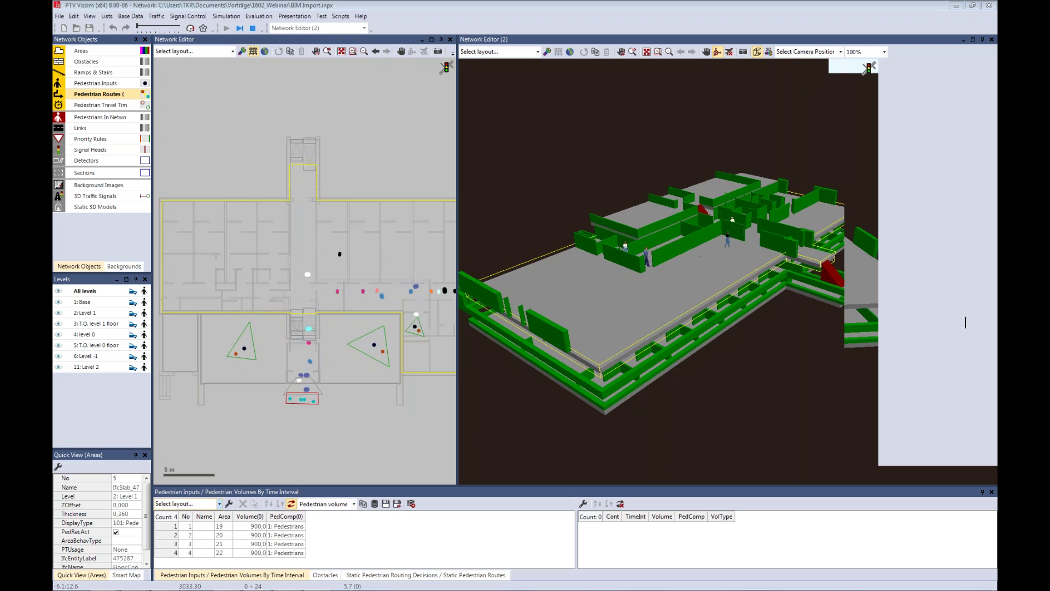
{"action": "left_click", "coordinate": [252, 28]}
{"action": "left_click", "coordinate": [434, 156]}
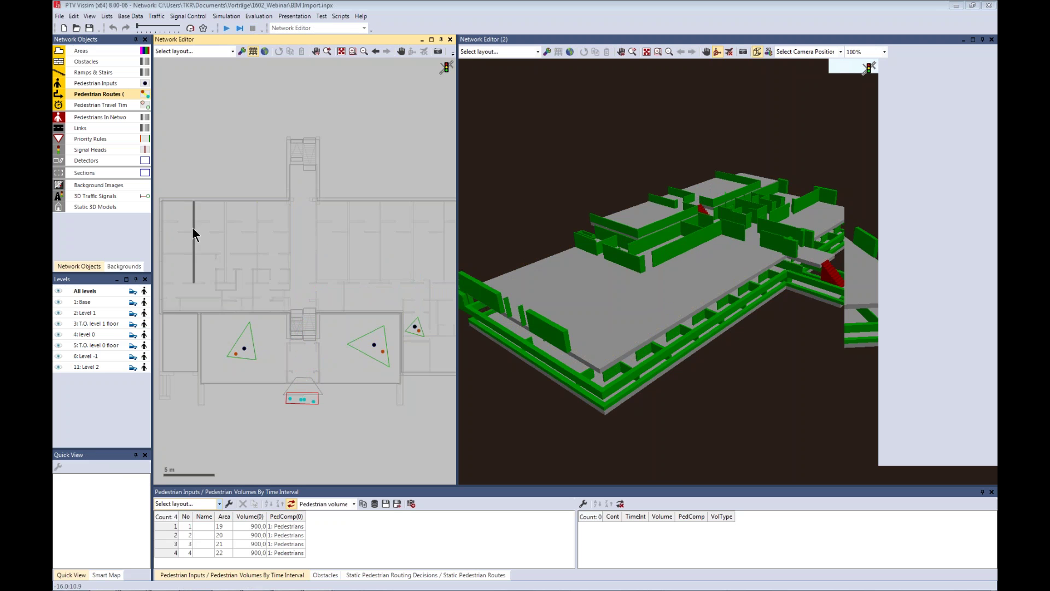
Move the Level 1 floor slab upward in the 2D plan and shift one Level 1 wall to below the building
{"action": "left_click", "coordinate": [238, 214]}
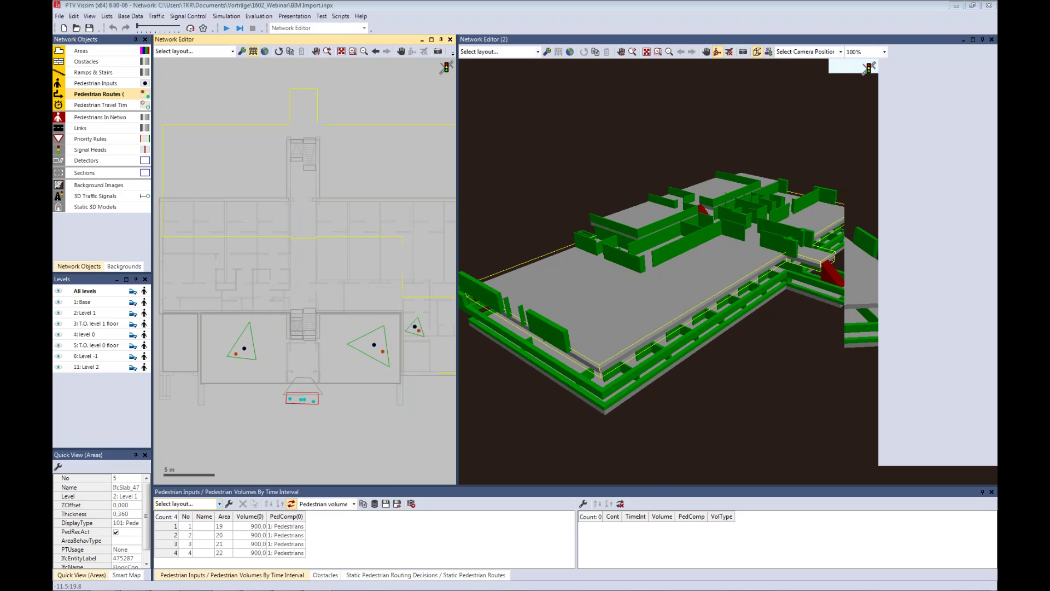
{"action": "left_click", "coordinate": [259, 260]}
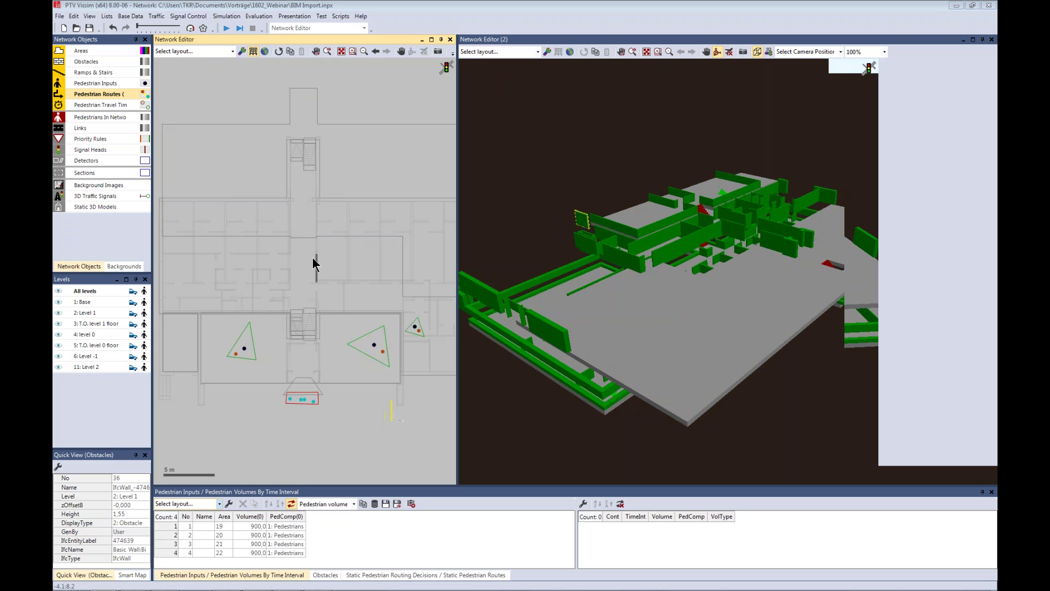
Move the Level -1 to level 0 stairway and the level 0 to Level 1 stairway from the building core to above the plan
{"action": "left_click", "coordinate": [296, 331]}
{"action": "left_click_drag", "start_coordinate": [295, 330], "coordinate": [391, 87]}
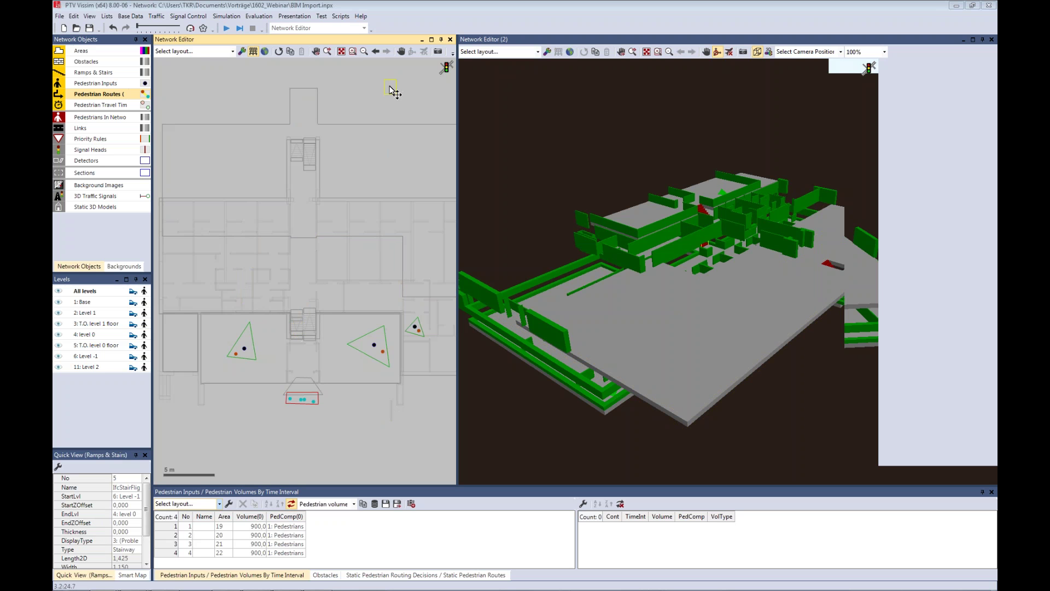
{"action": "left_click_drag", "start_coordinate": [309, 324], "coordinate": [210, 89]}
Move the Level 1 floor slab to the upper right of the building and the Level -1 floor slab to its upper left
{"action": "scroll", "coordinate": [314, 186], "scroll_direction": "down", "scroll_amount": 5}
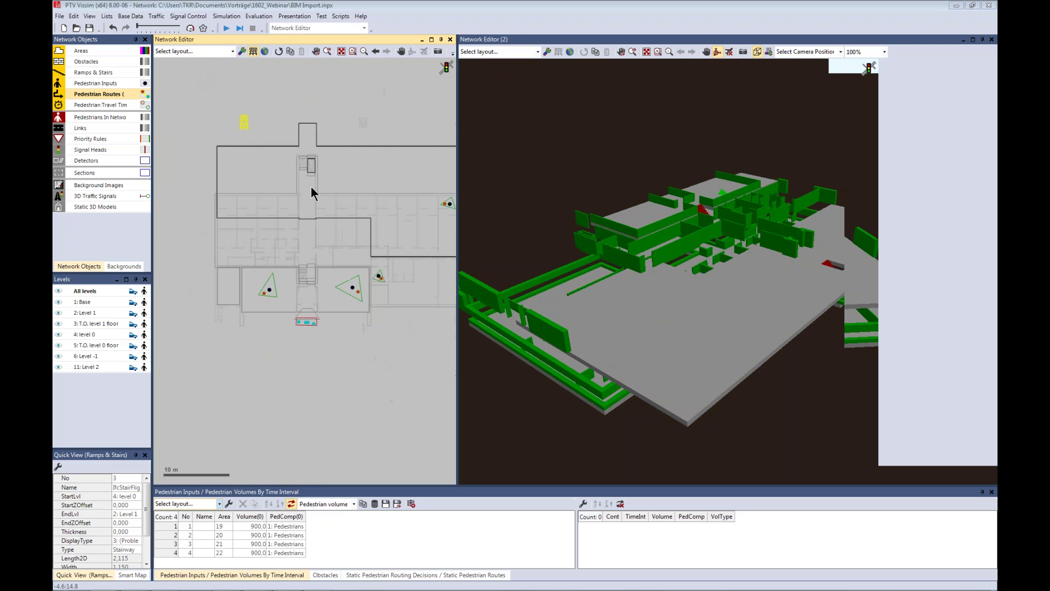
{"action": "left_click_drag", "start_coordinate": [333, 213], "coordinate": [385, 164]}
{"action": "left_click", "coordinate": [296, 215]}
{"action": "left_click", "coordinate": [310, 209]}
{"action": "left_click_drag", "start_coordinate": [311, 218], "coordinate": [204, 178]}
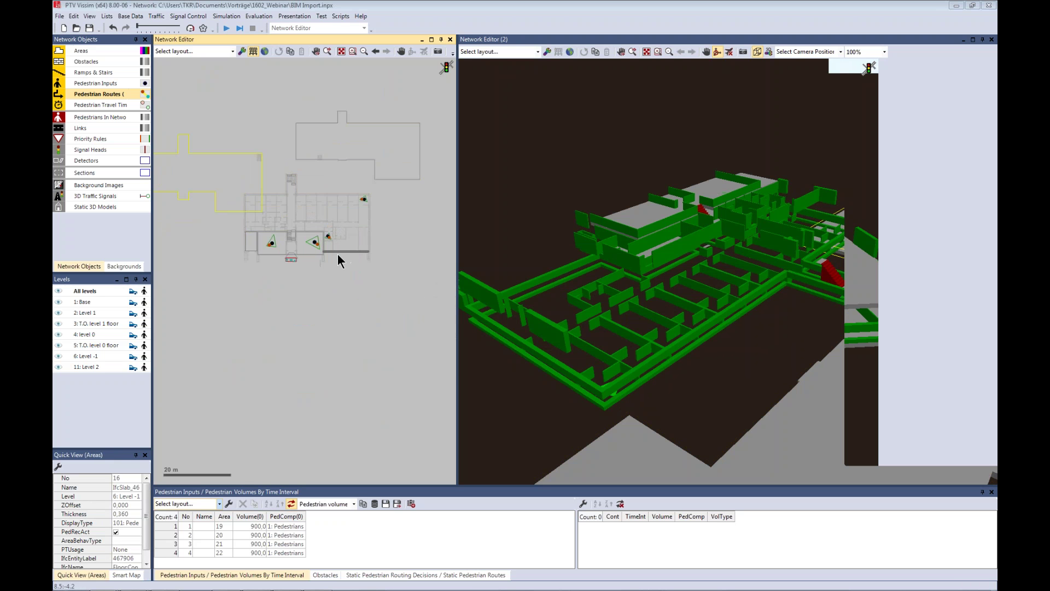
Widen the 2D network editor by narrowing the 3D view beside it
{"action": "left_click", "coordinate": [629, 450]}
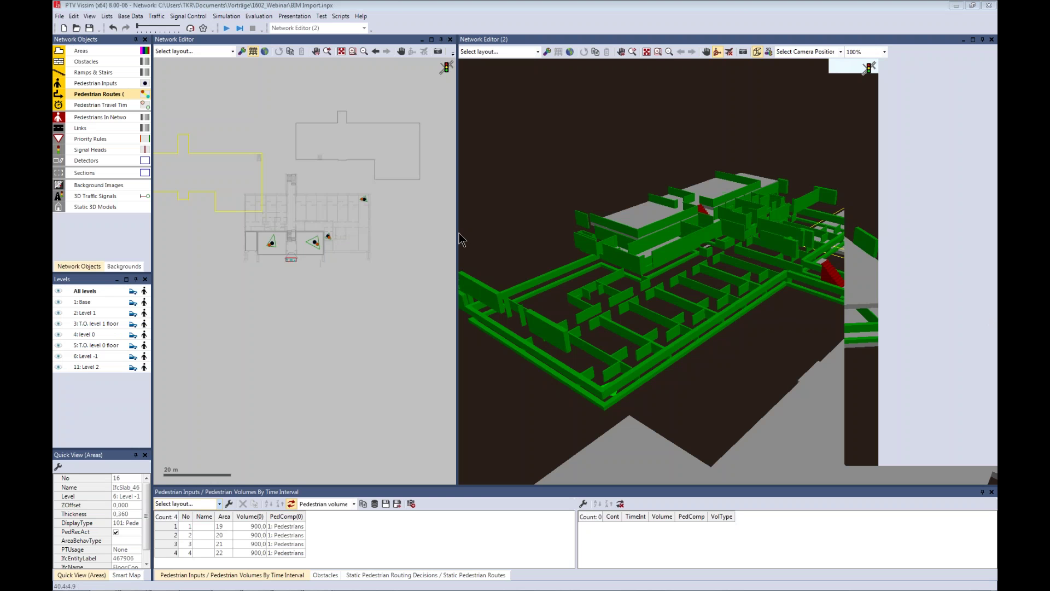
{"action": "left_click_drag", "start_coordinate": [462, 238], "coordinate": [570, 238]}
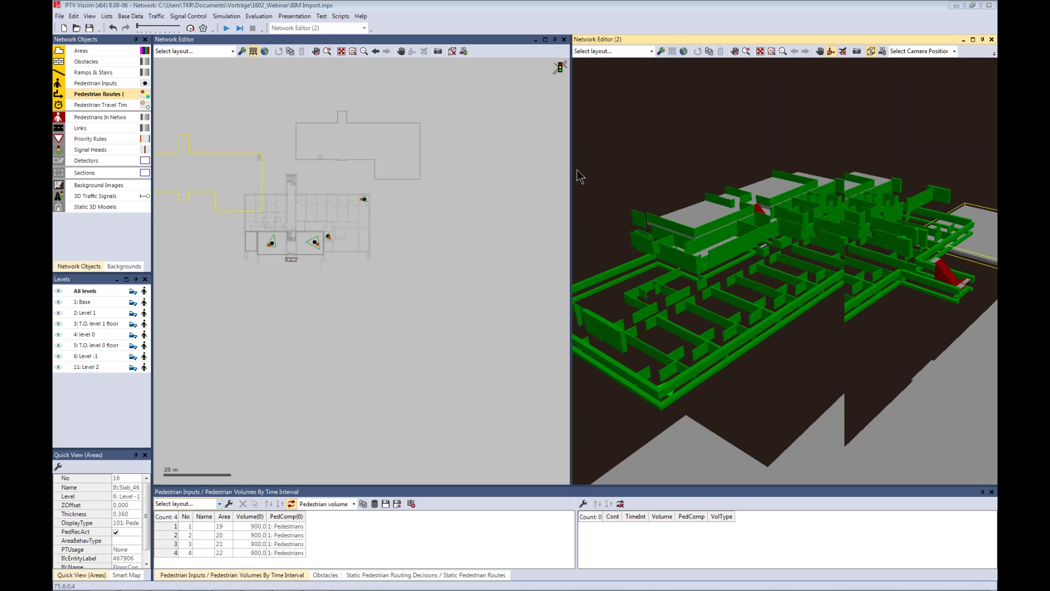
{"action": "left_click_drag", "start_coordinate": [570, 174], "coordinate": [540, 173]}
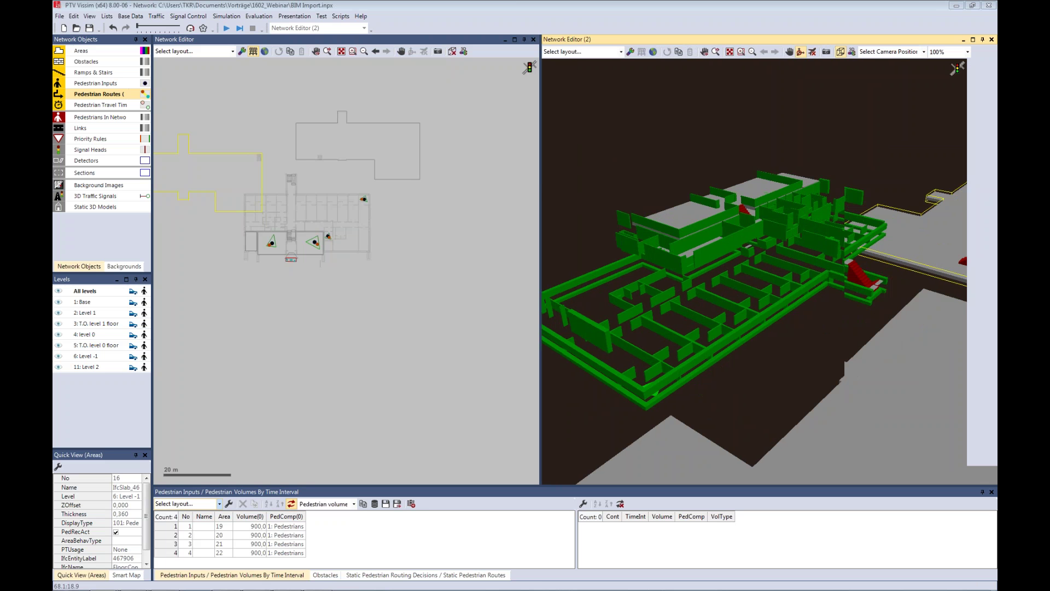
{"action": "left_click_drag", "start_coordinate": [540, 186], "coordinate": [609, 188]}
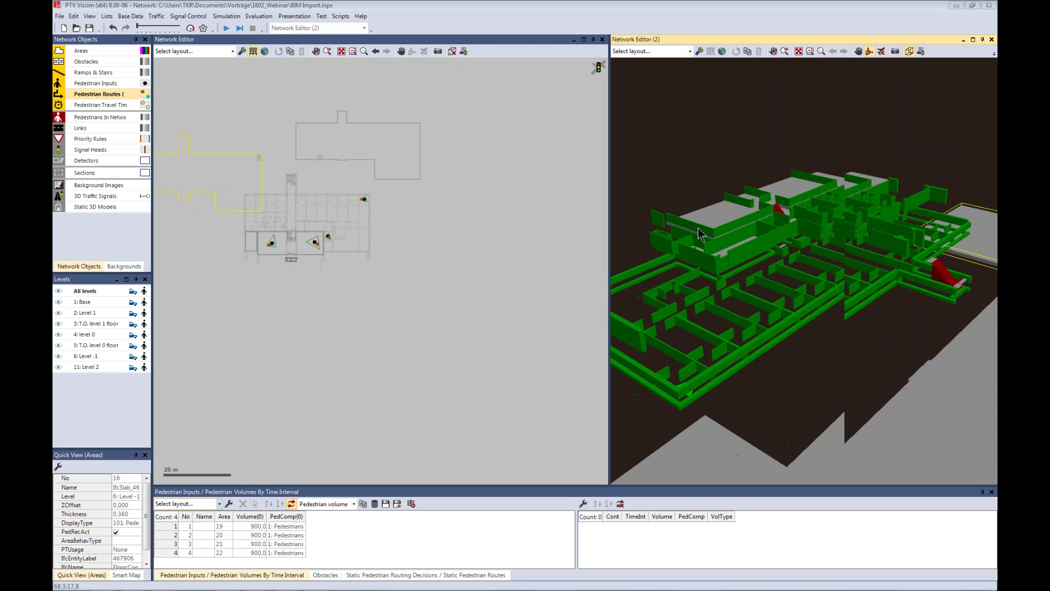